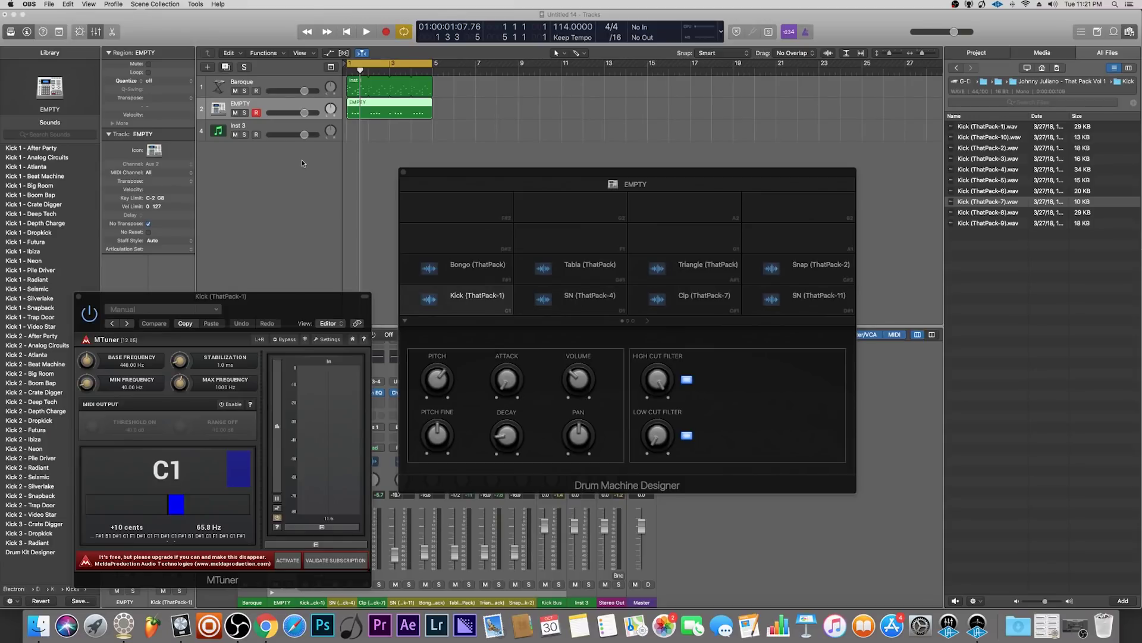
# Play the project briefly, then stop playback
pyautogui.click(319, 190)
pyautogui.press('space')
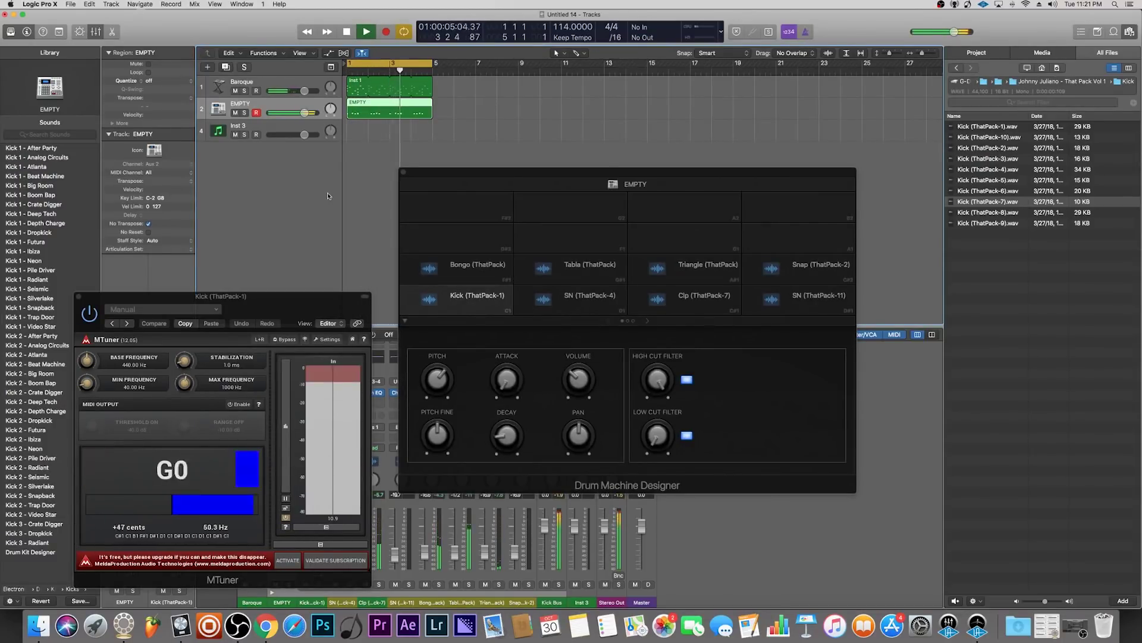
pyautogui.press('space')
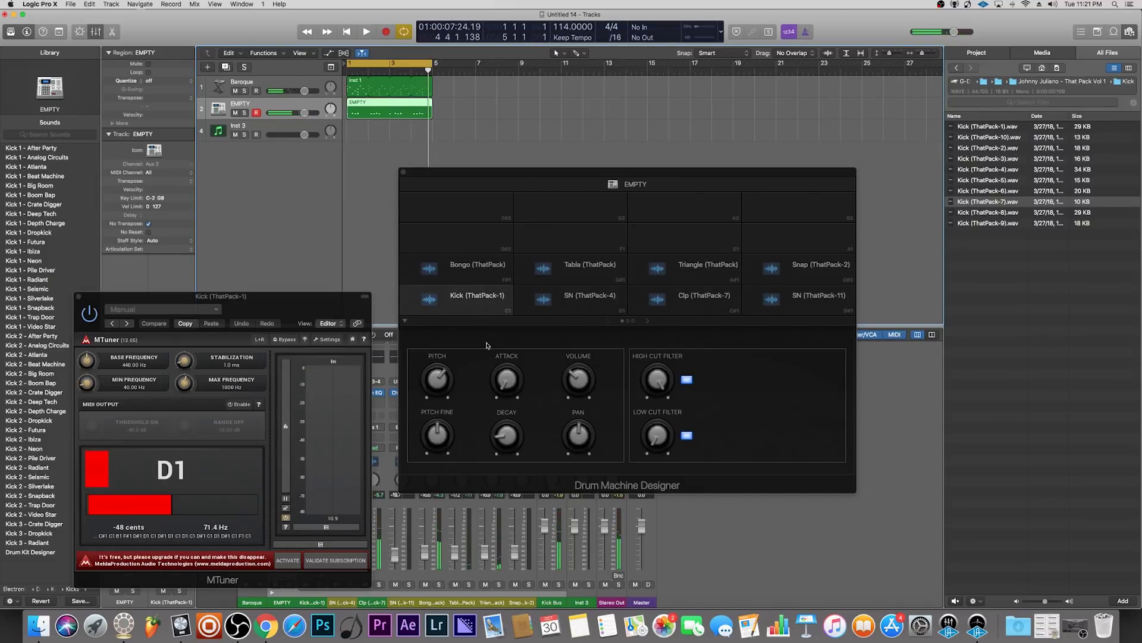
# Audition the Kick (ThatPack-1) pad until MTuner shows C1 at 0 cents, then close the tuner
pyautogui.click(474, 314)
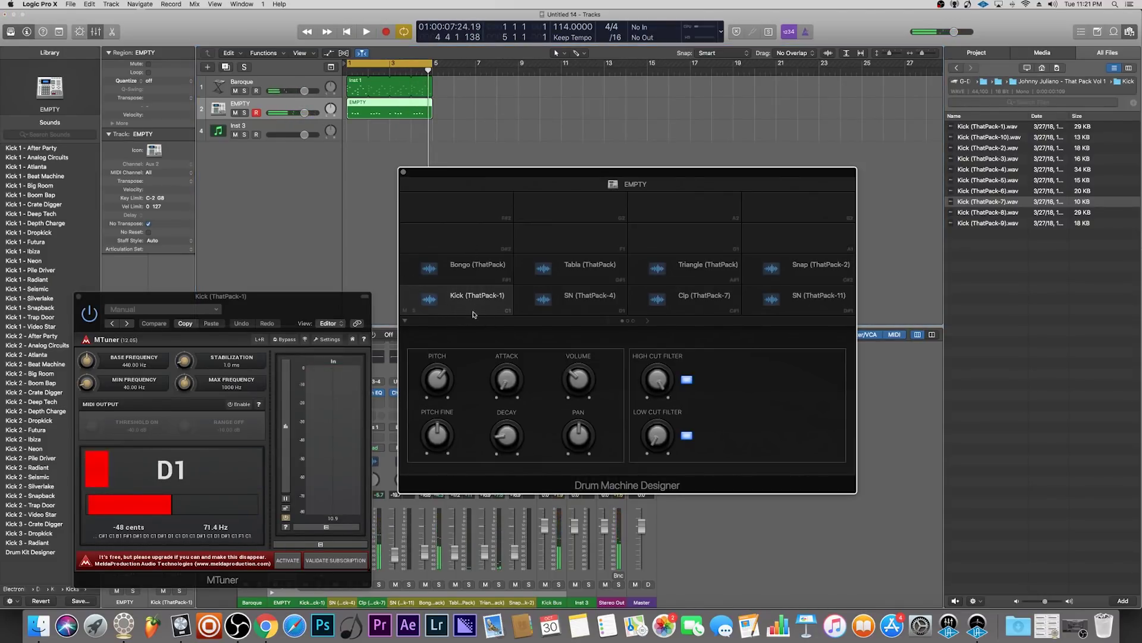
pyautogui.click(474, 315)
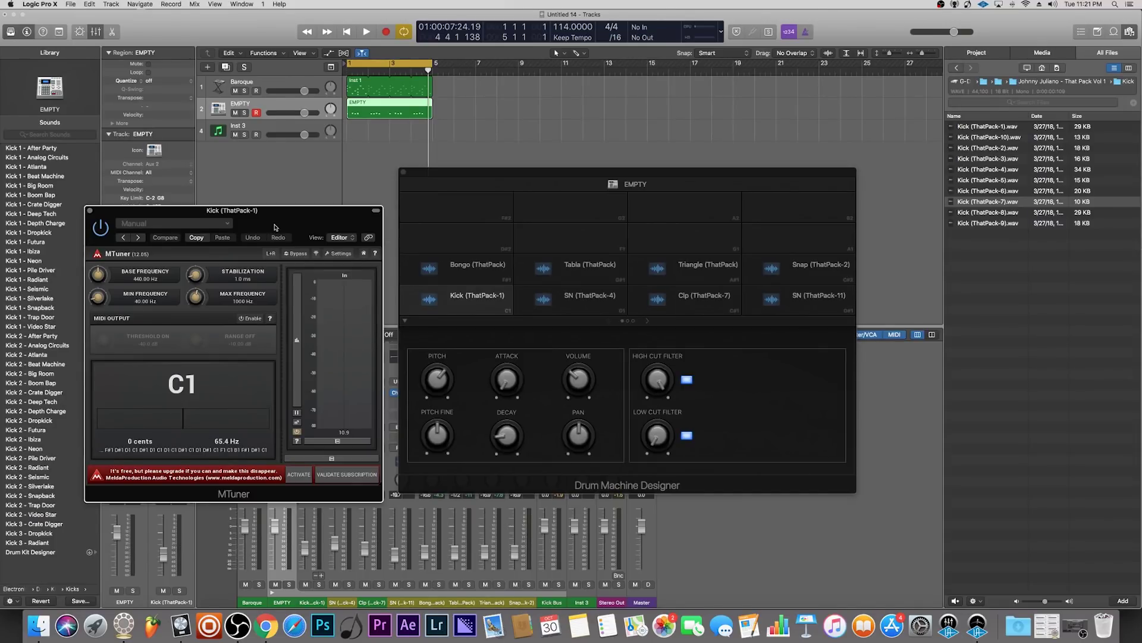
pyautogui.moveTo(276, 222); pyautogui.dragTo(280, 216)
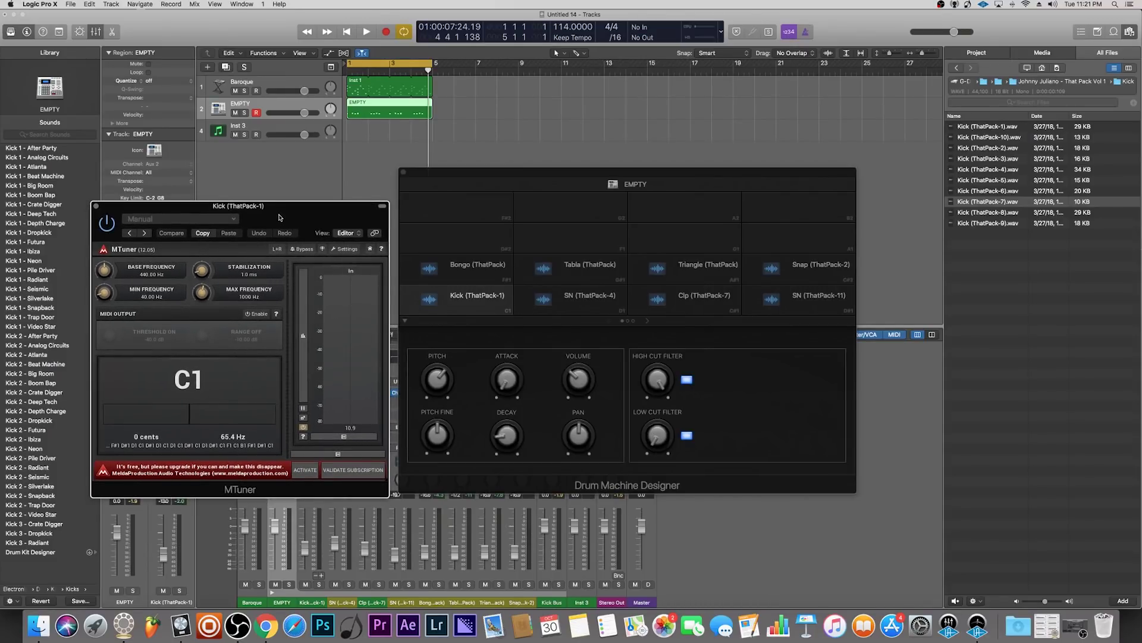
pyautogui.click(471, 308)
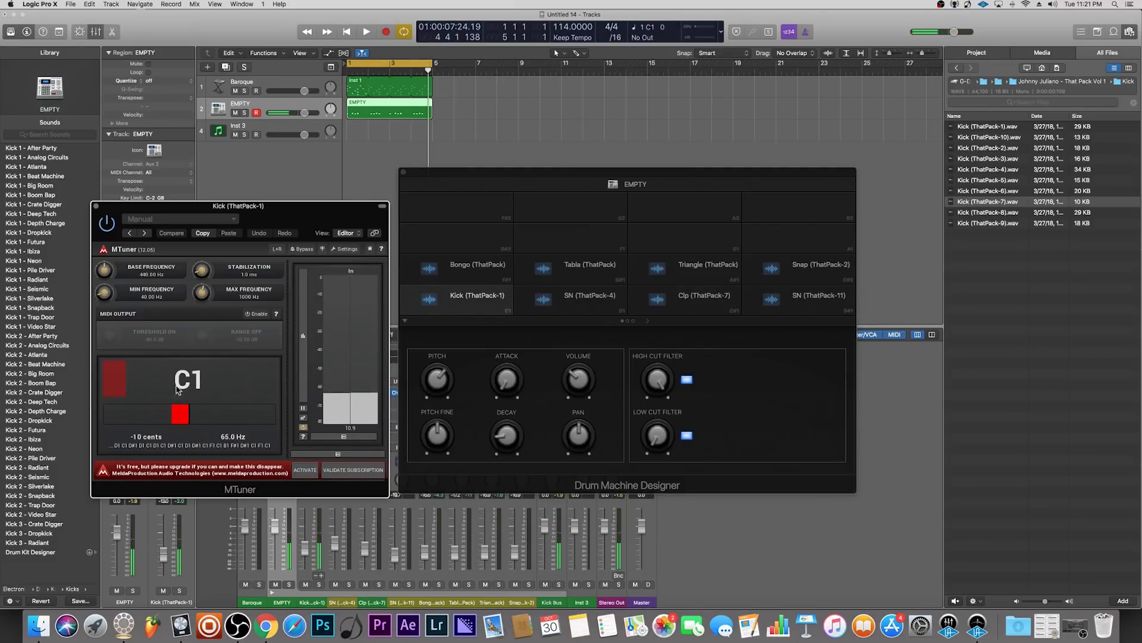
pyautogui.click(96, 206)
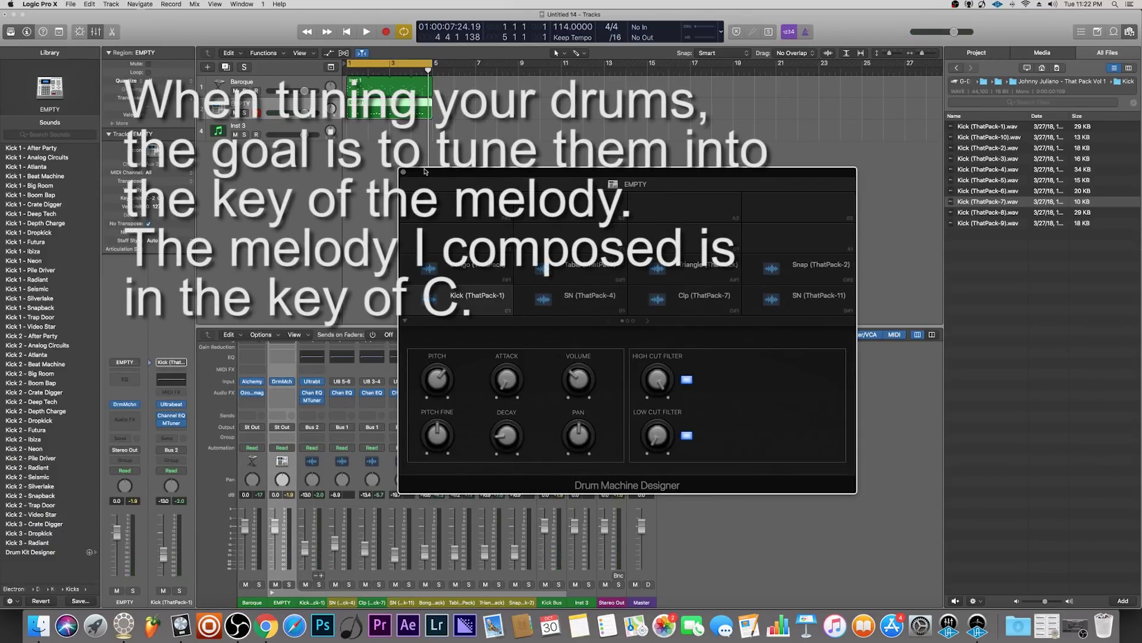
# Select the SN (ThatPack-4) pad, copy MTuner onto its mixer strip, and open it
pyautogui.click(576, 309)
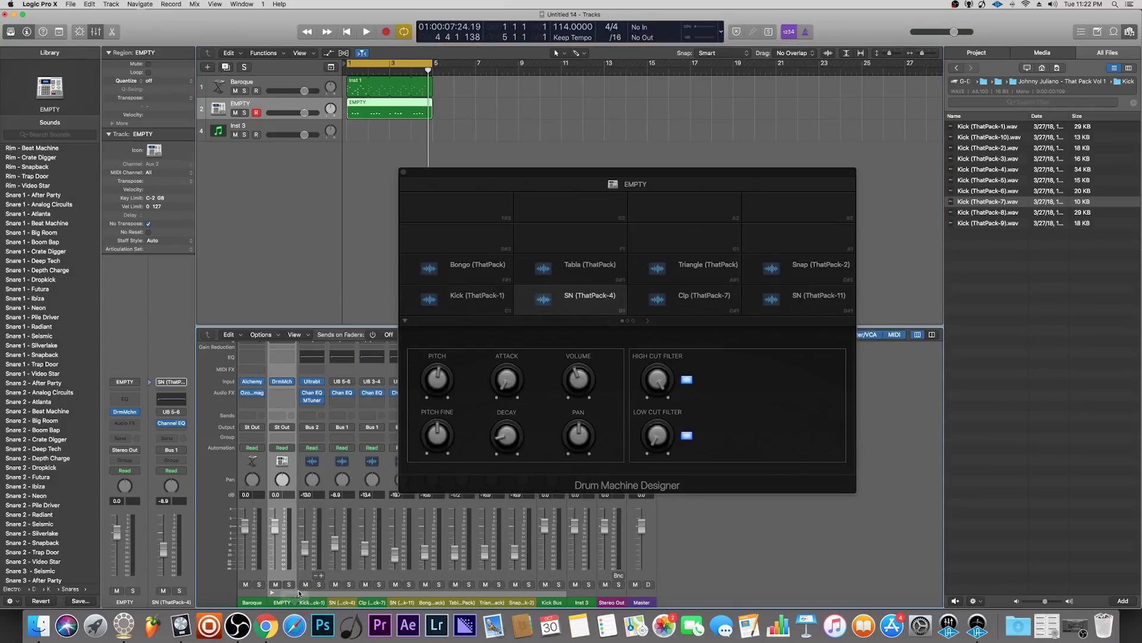
pyautogui.click(269, 593)
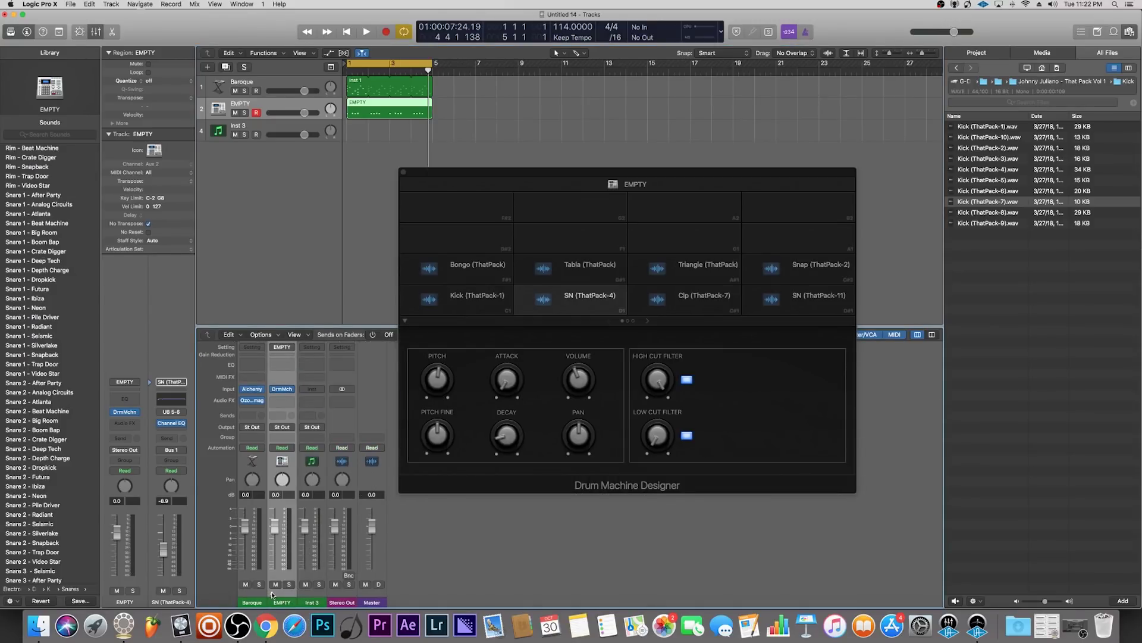
pyautogui.click(272, 593)
pyautogui.moveTo(535, 178); pyautogui.dragTo(780, 155)
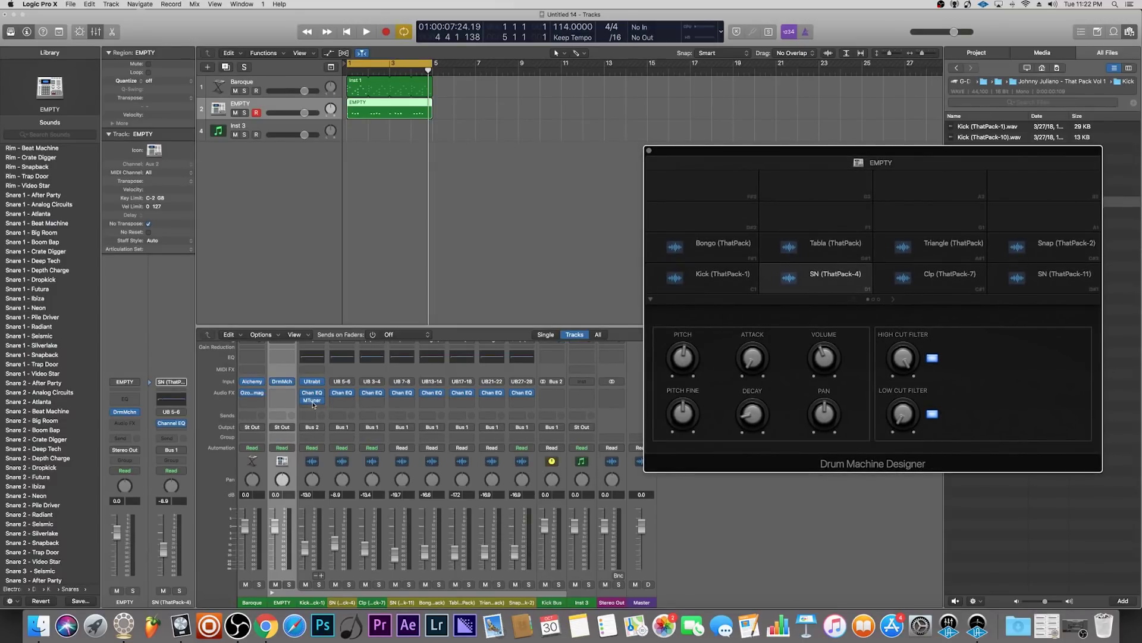
pyautogui.moveTo(311, 402); pyautogui.dragTo(342, 403)
pyautogui.click(343, 402)
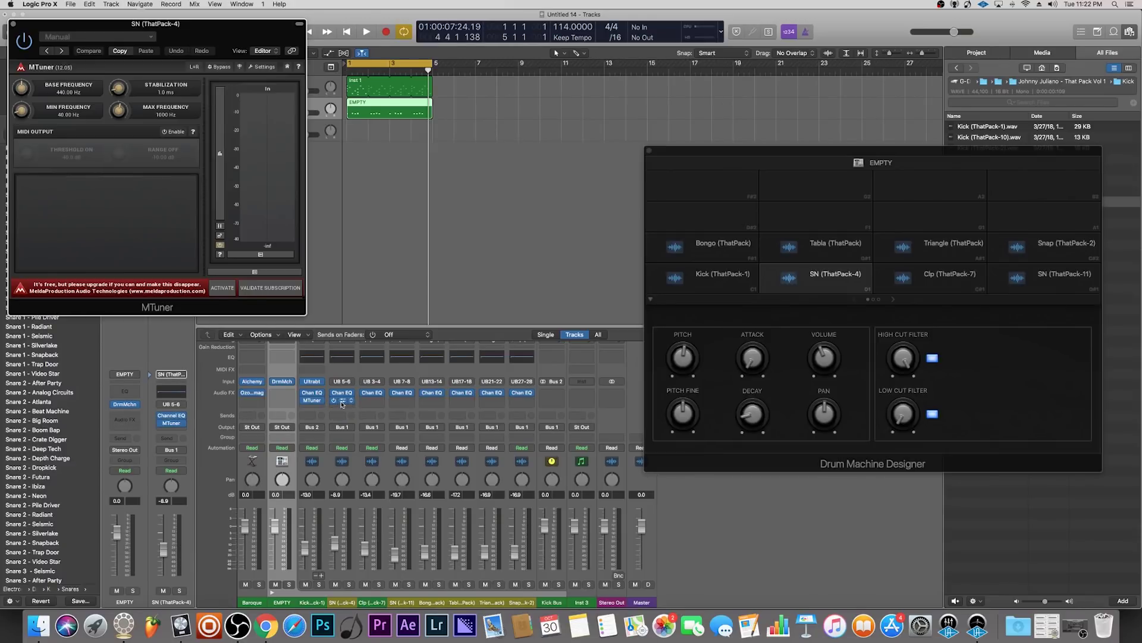
pyautogui.moveTo(734, 157); pyautogui.dragTo(552, 144)
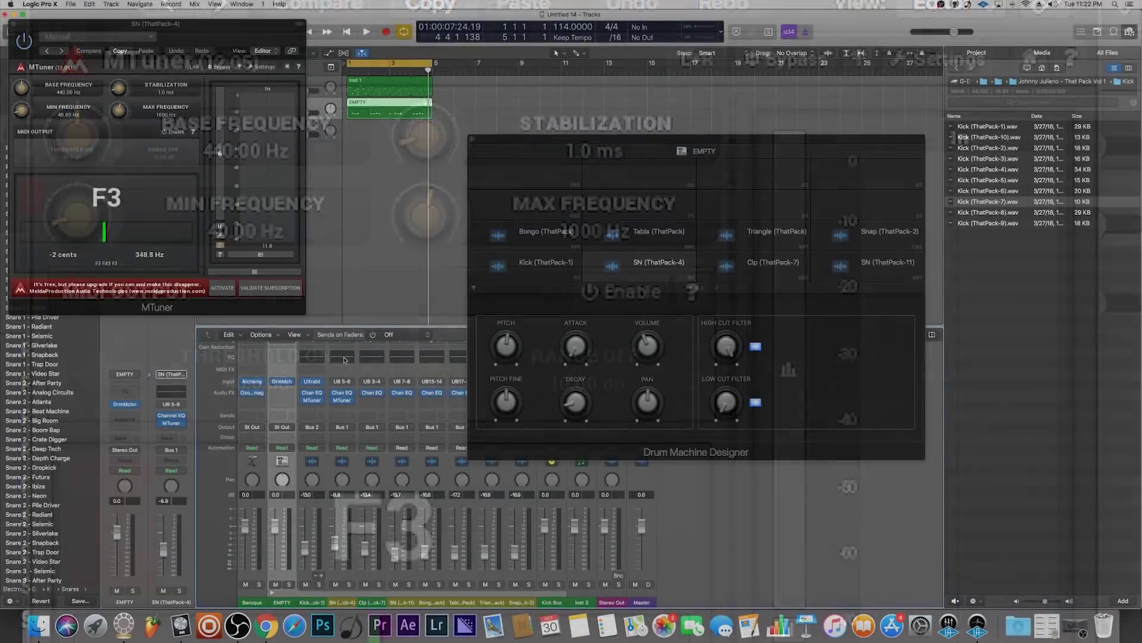
# Open the SN strip's Channel EQ with its spectrum analyzer turned on
pyautogui.click(344, 360)
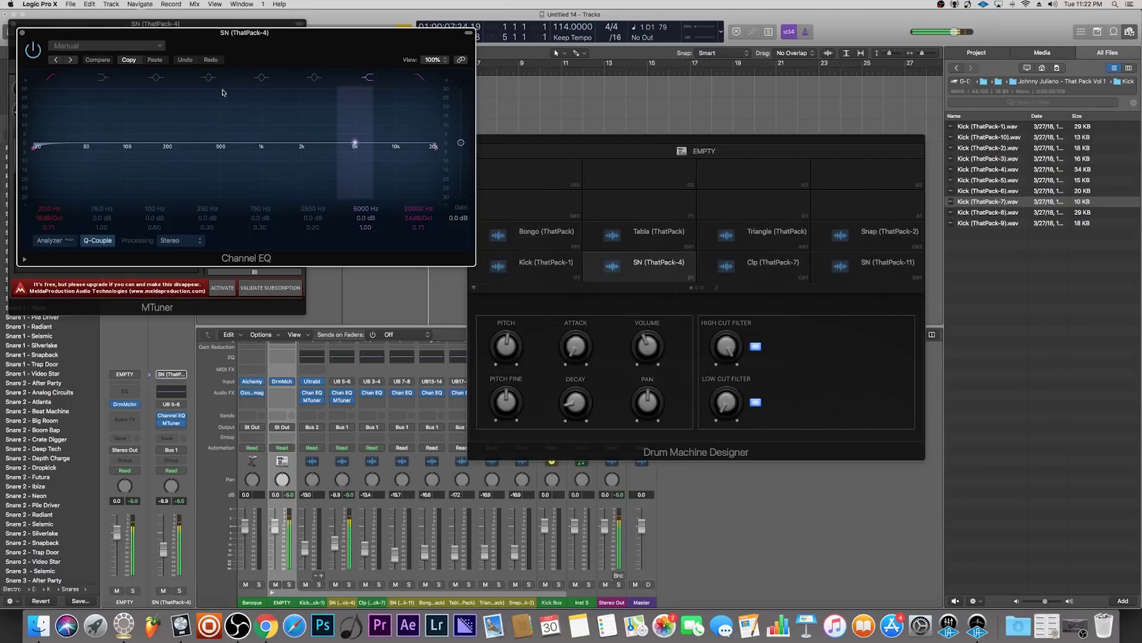
pyautogui.click(50, 240)
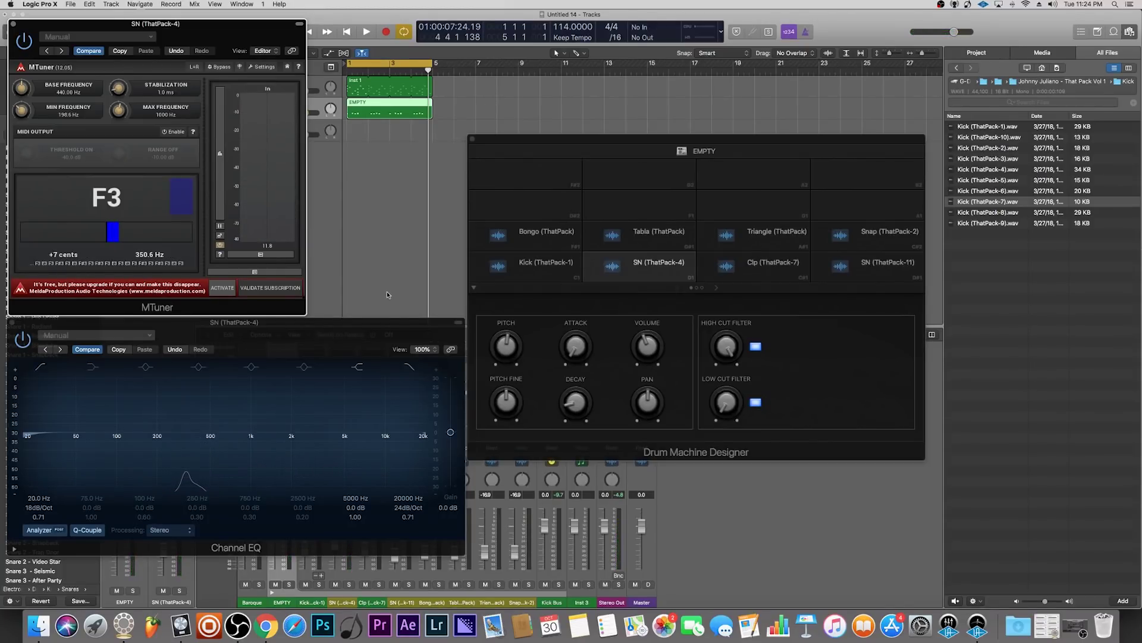
# Lower the SN pad's Pitch and raise Pitch Fine until MTuner reads C3 at −5 cents
pyautogui.click(500, 357)
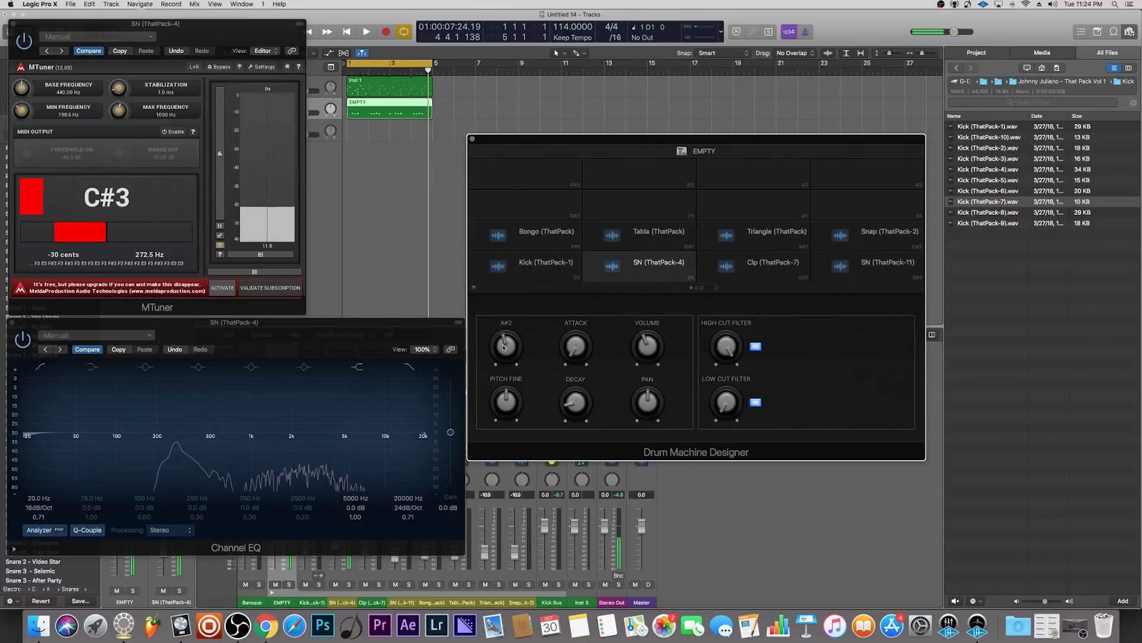
pyautogui.click(503, 347)
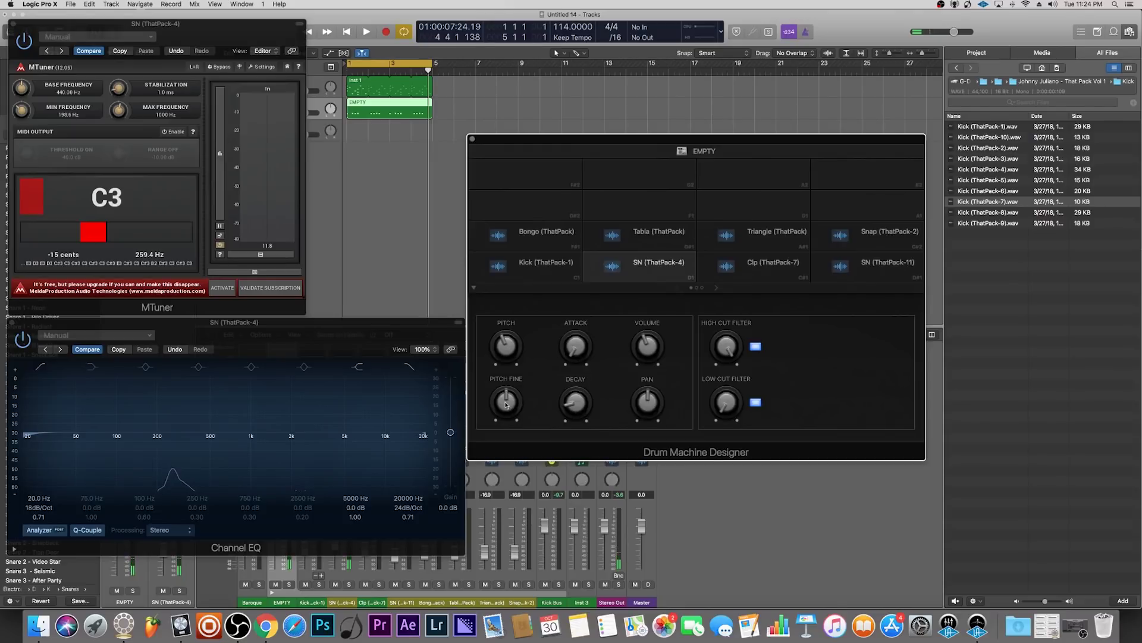
pyautogui.moveTo(506, 405); pyautogui.dragTo(508, 402)
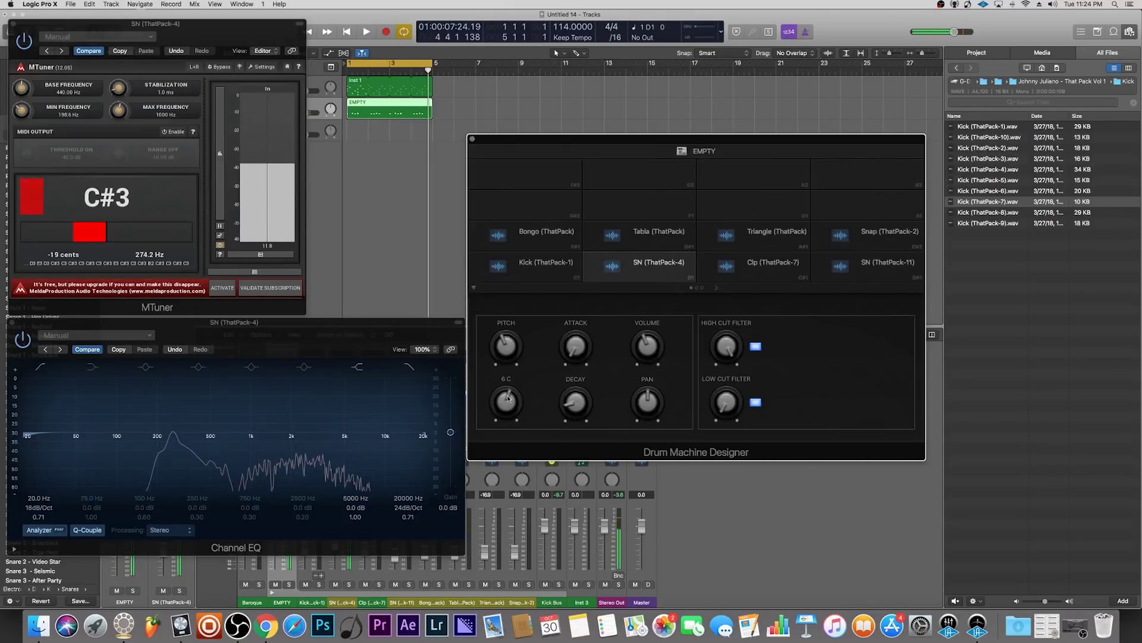
pyautogui.moveTo(509, 399); pyautogui.dragTo(508, 397)
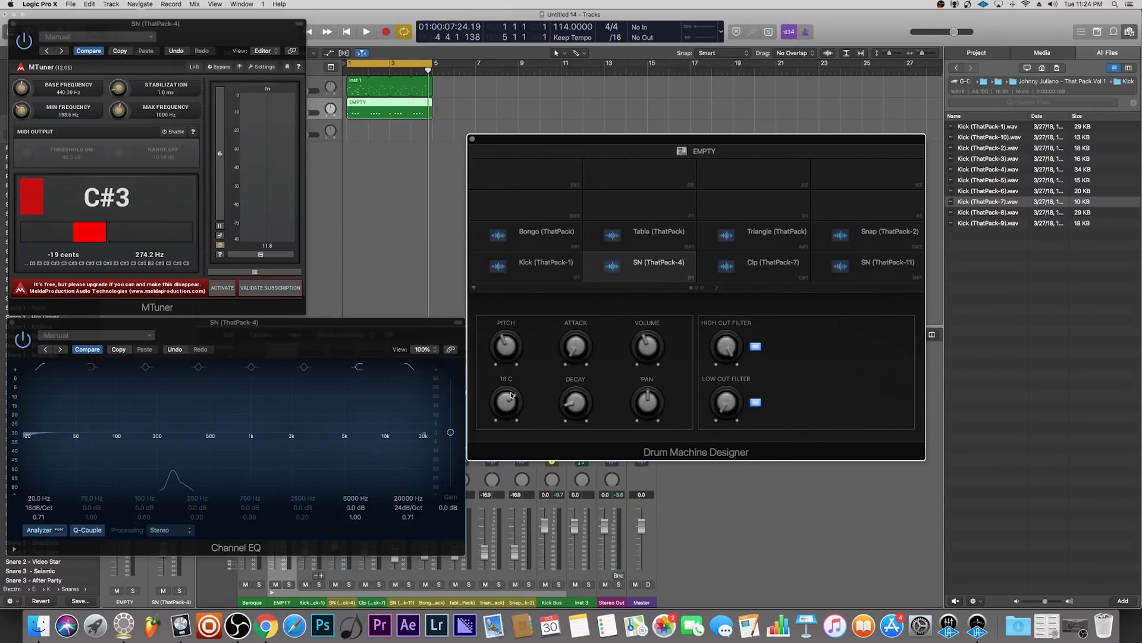
pyautogui.click(511, 394)
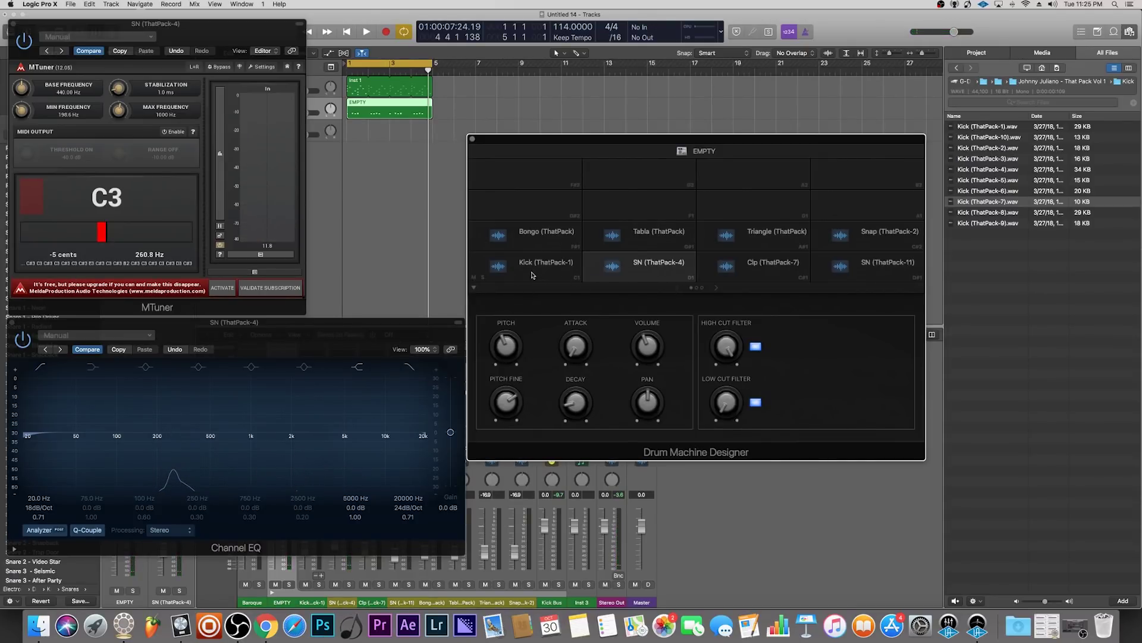
# Select the Clp (ThatPack-7) pad, open its Channel EQ, and copy MTuner onto the strip after it
pyautogui.click(755, 272)
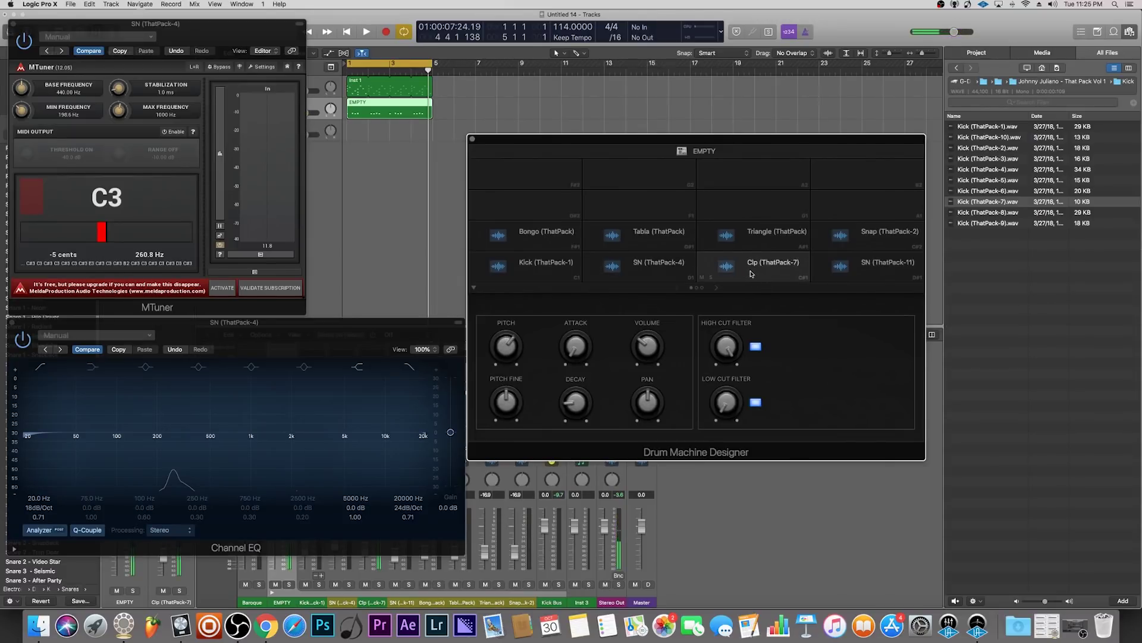
pyautogui.click(12, 323)
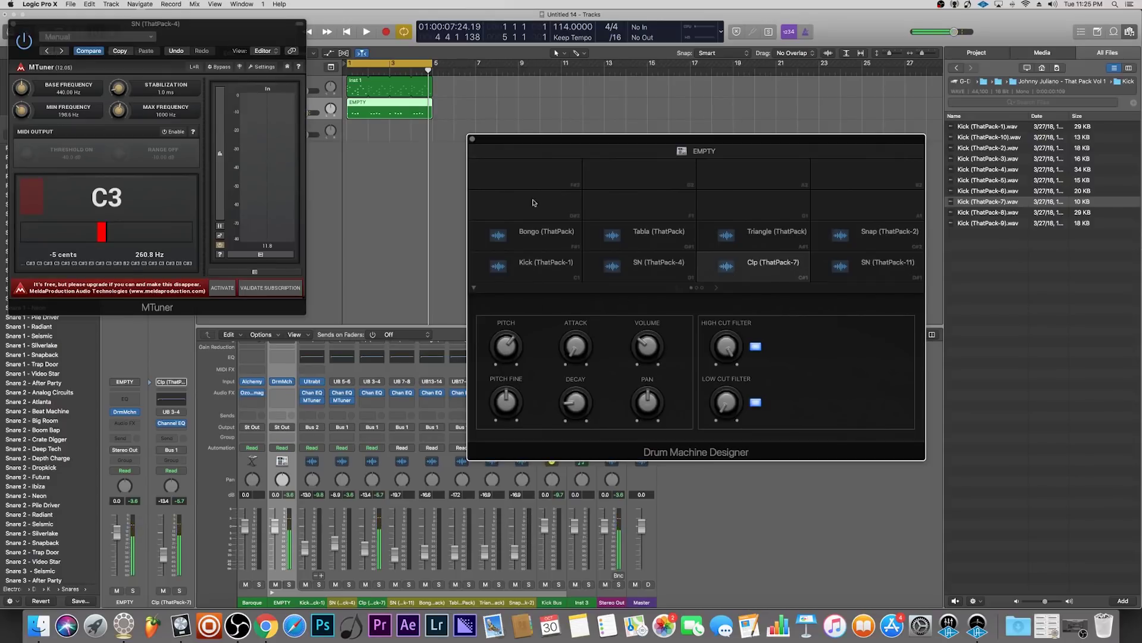
pyautogui.moveTo(526, 147); pyautogui.dragTo(626, 164)
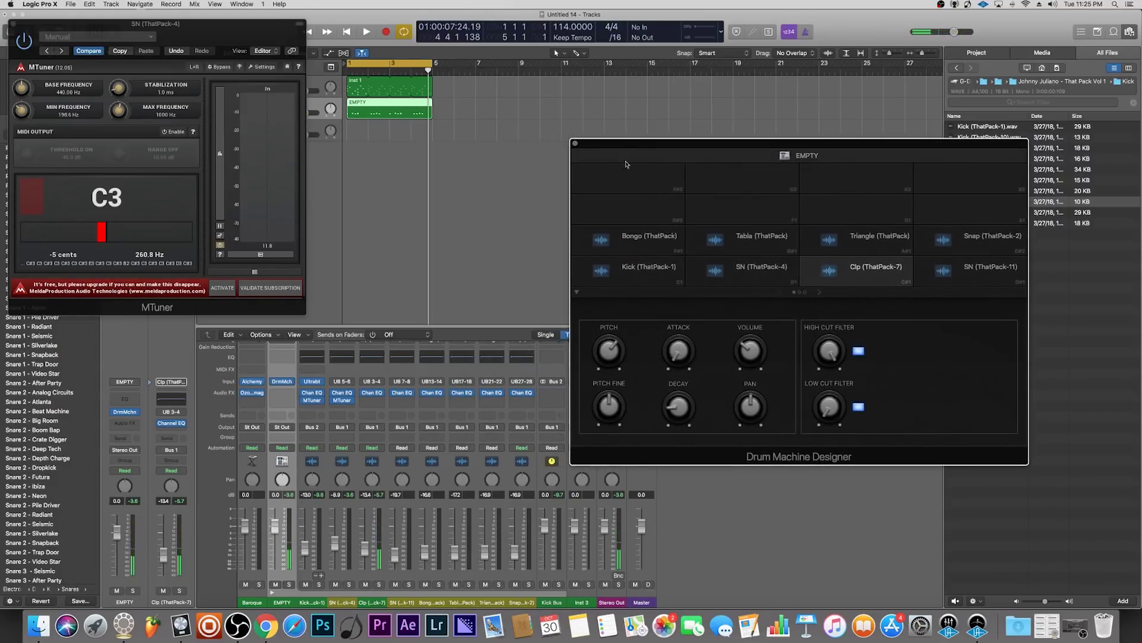
pyautogui.click(367, 360)
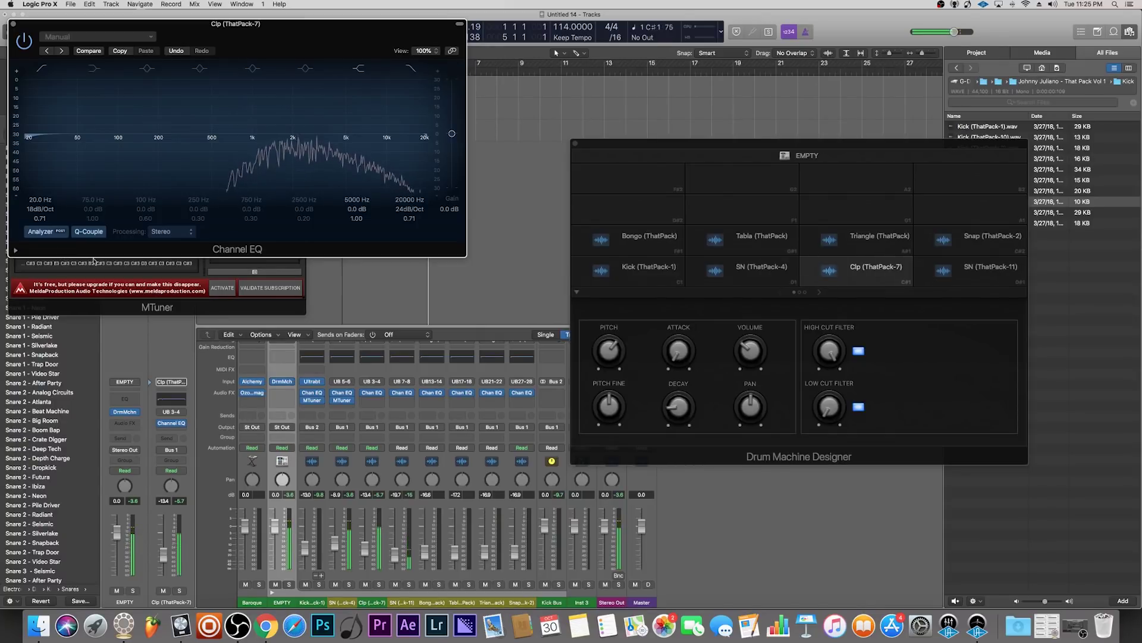
pyautogui.moveTo(312, 43); pyautogui.dragTo(334, 219)
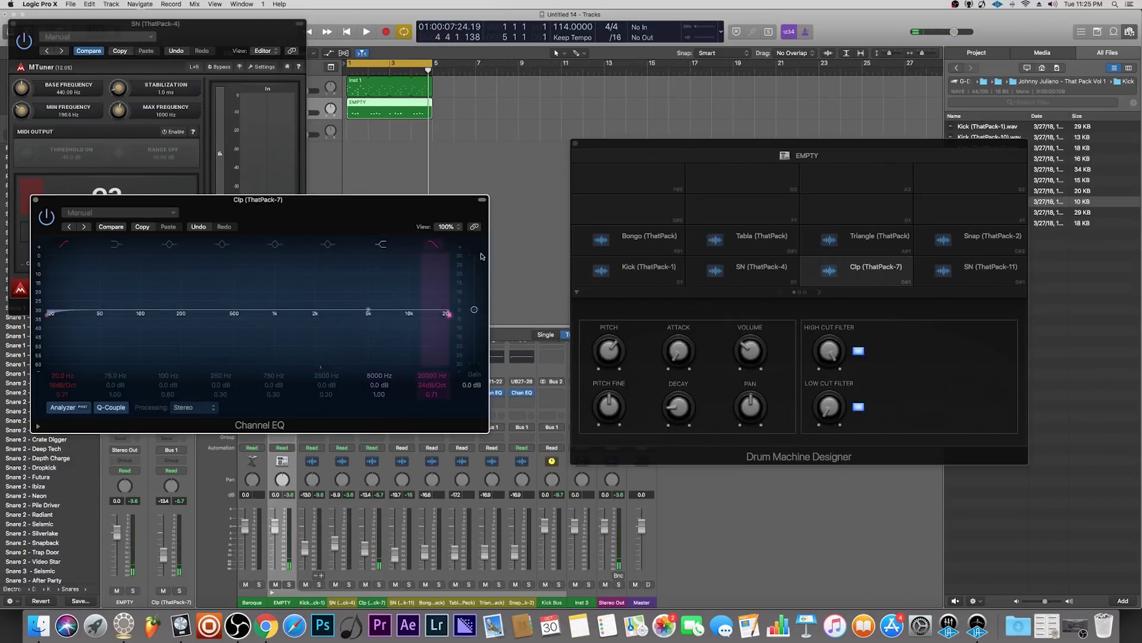
pyautogui.moveTo(263, 206); pyautogui.dragTo(360, 83)
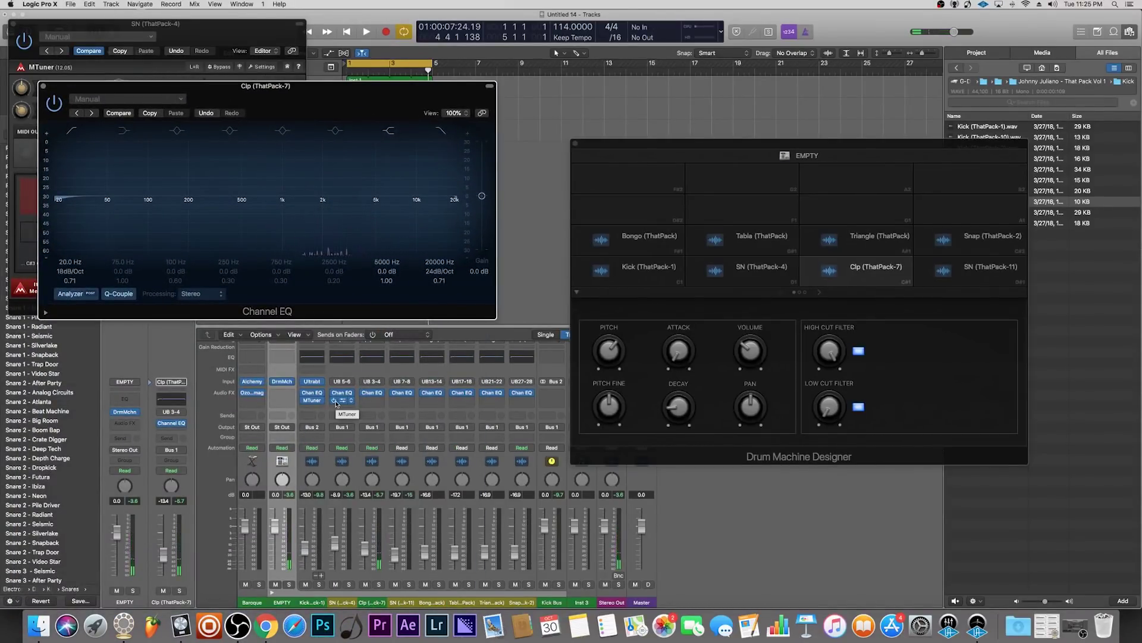
pyautogui.moveTo(372, 403); pyautogui.dragTo(384, 413)
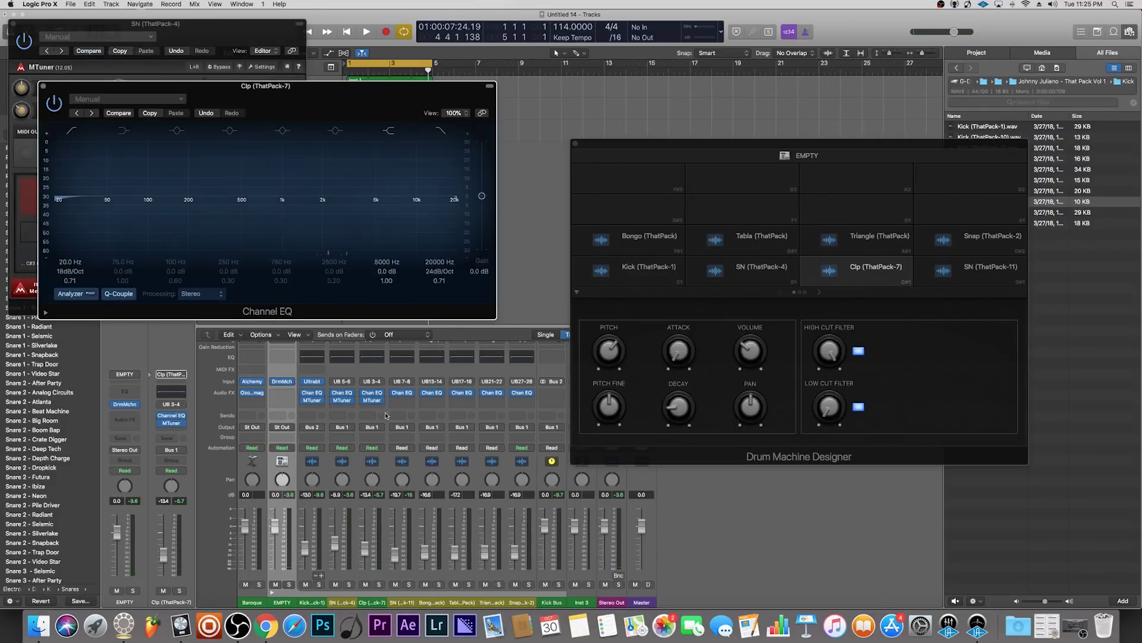
# Open the clap's MTuner and widen its detection range to 583.5 Hz–20.0 kHz
pyautogui.click(370, 401)
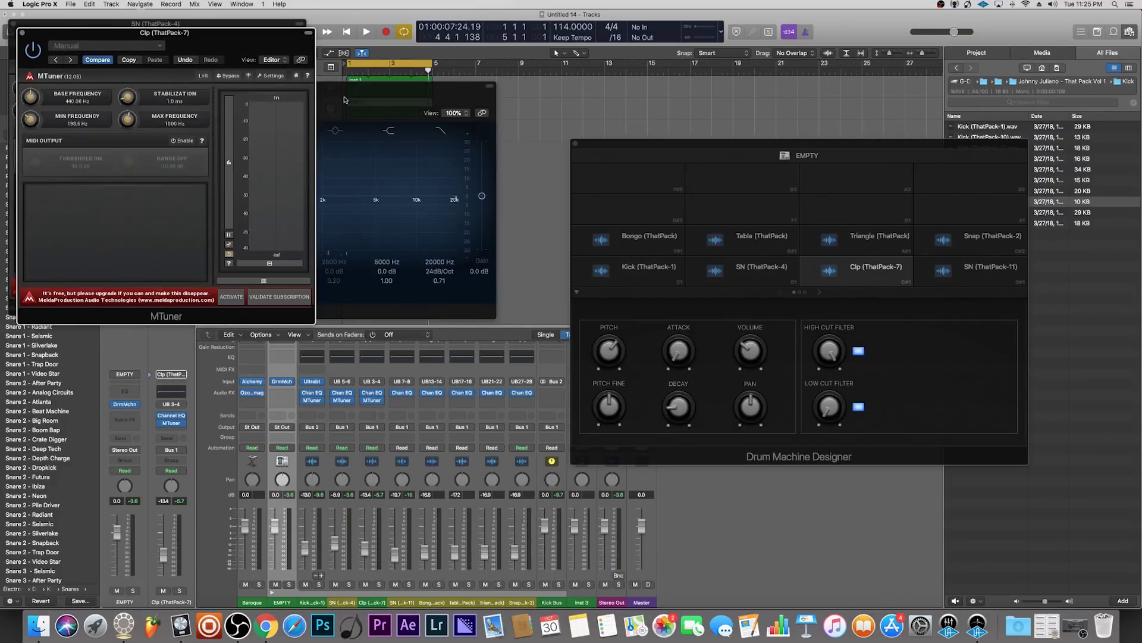
pyautogui.moveTo(353, 89); pyautogui.dragTo(352, 353)
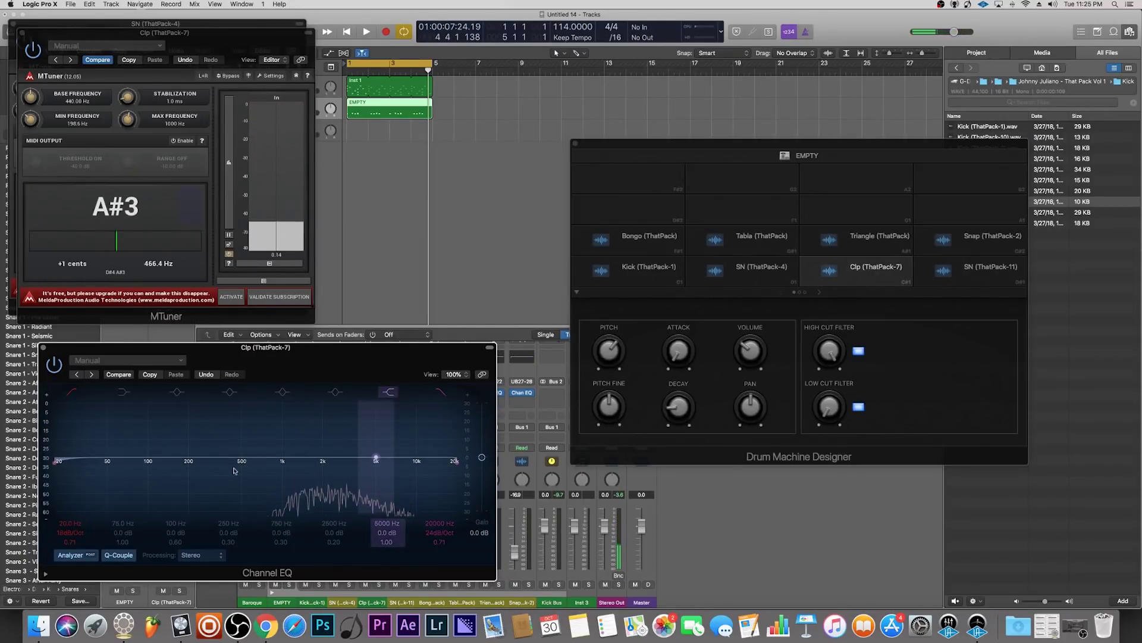
pyautogui.moveTo(27, 121); pyautogui.dragTo(27, 105)
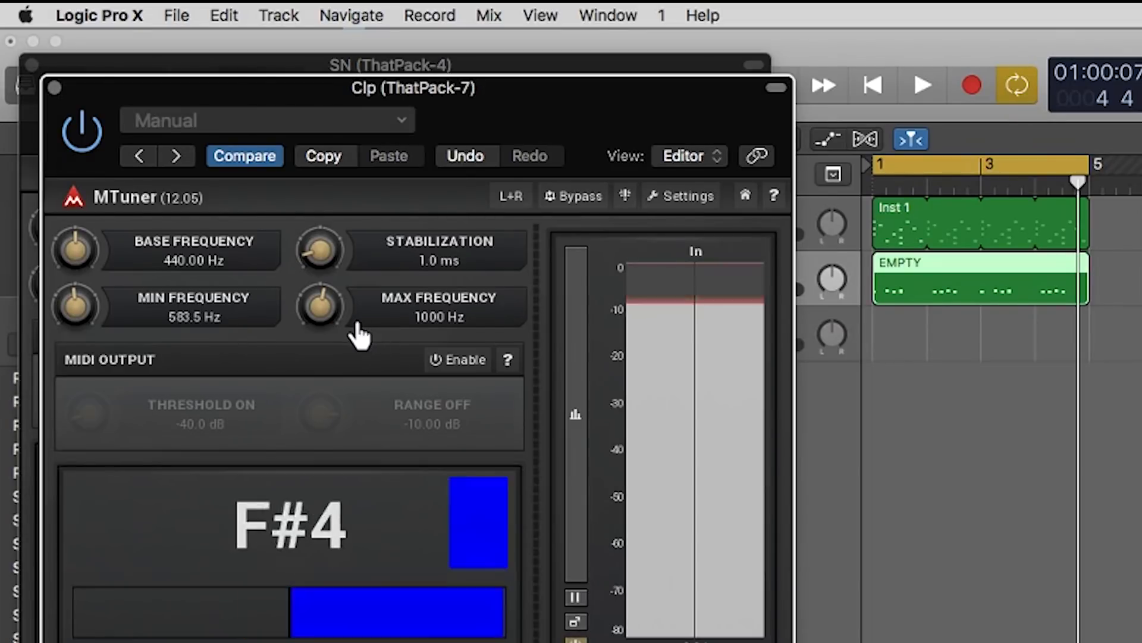
pyautogui.moveTo(349, 319); pyautogui.dragTo(307, 182)
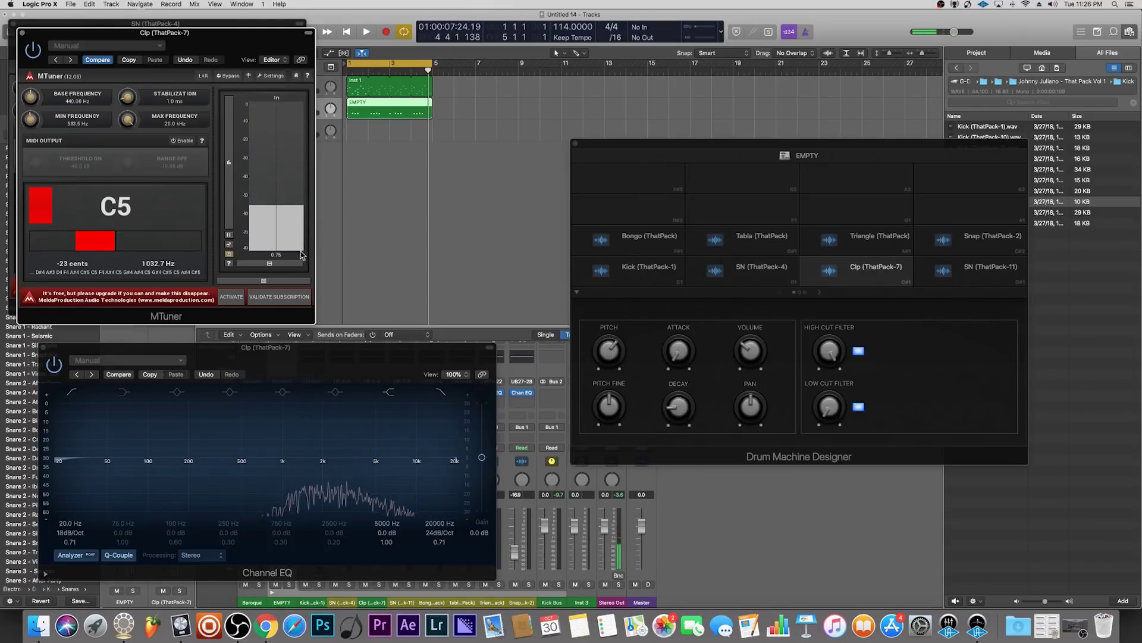
# Adjust the Clp pad's pitch so MTuner reads C5 at −1 cent
pyautogui.click(609, 355)
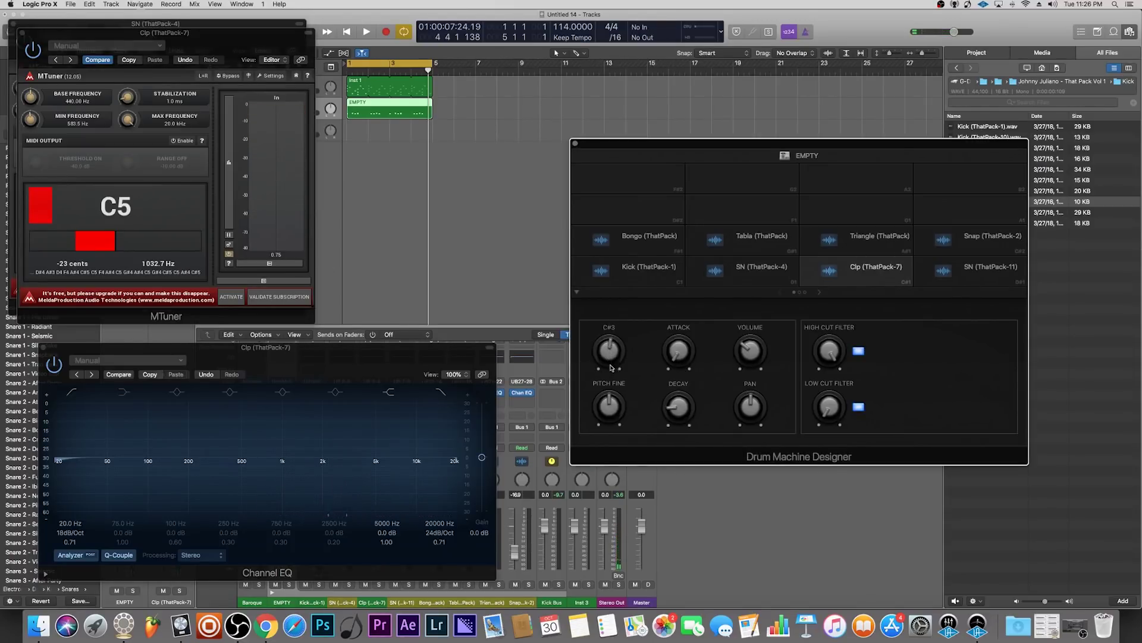
pyautogui.moveTo(611, 356); pyautogui.dragTo(610, 349)
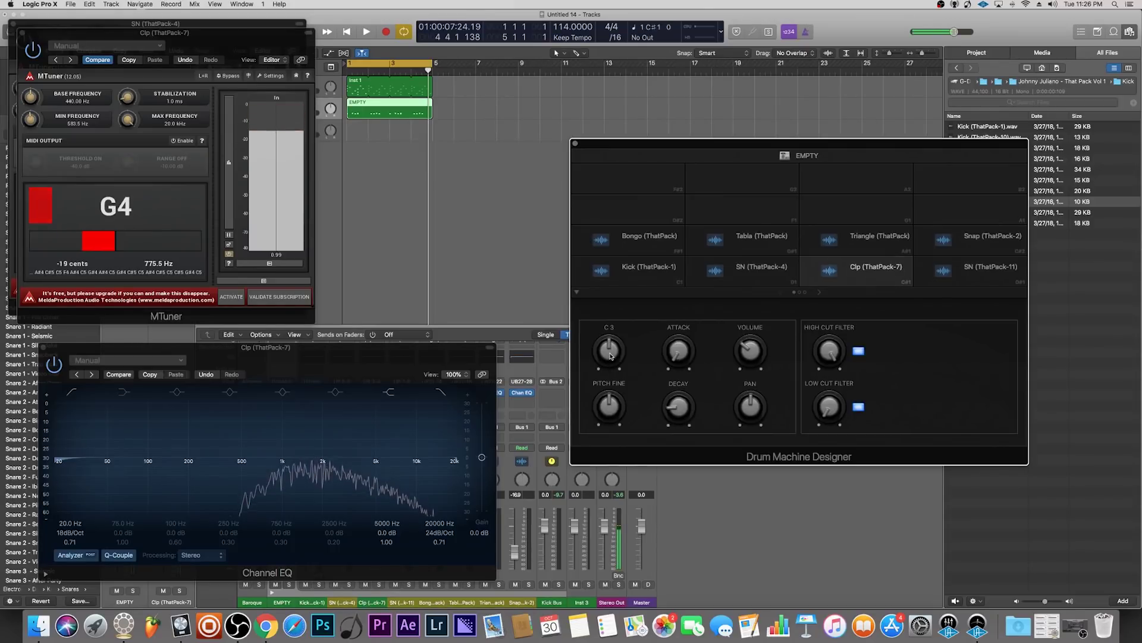
pyautogui.scroll(3, 610, 351)
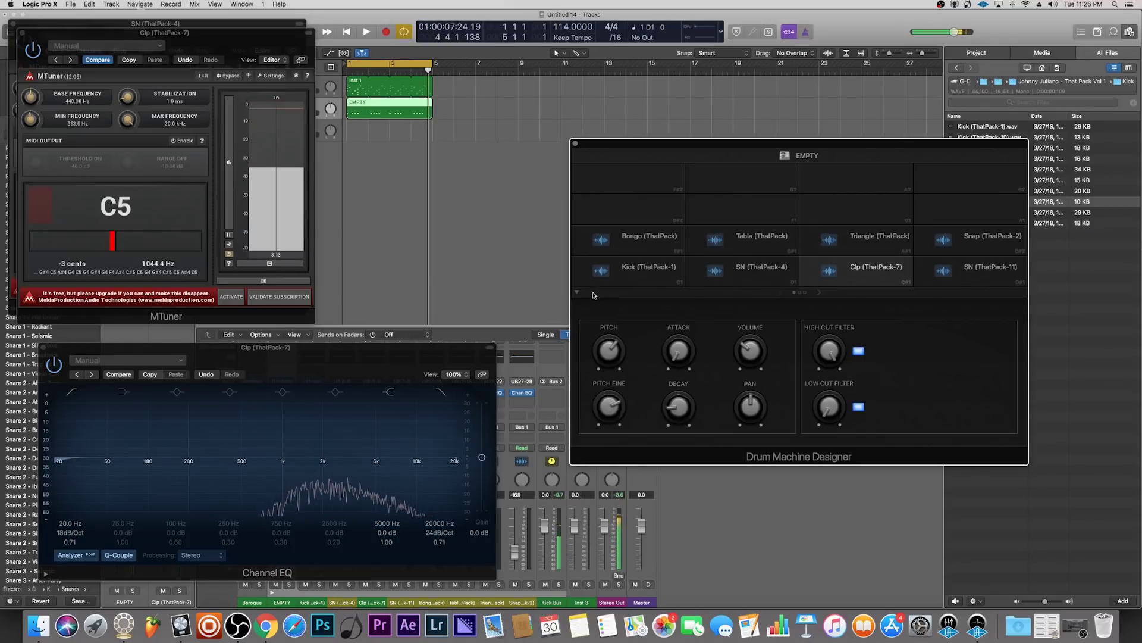
# Audition the Kick, SN and Clp pads to compare their tuning
pyautogui.click(653, 281)
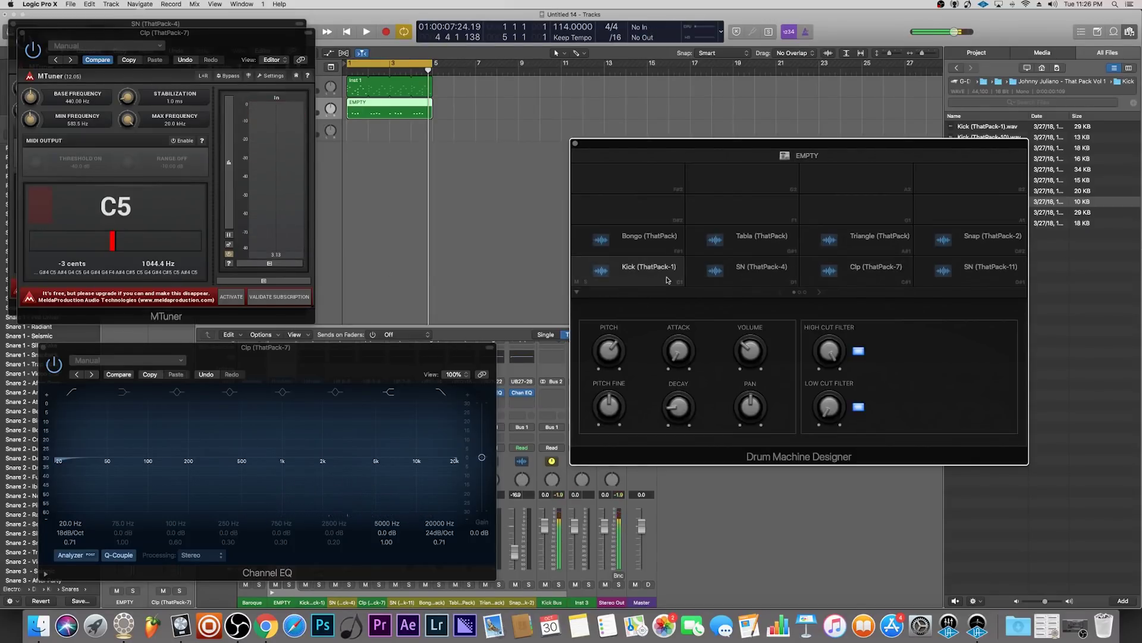
pyautogui.click(749, 279)
pyautogui.click(905, 285)
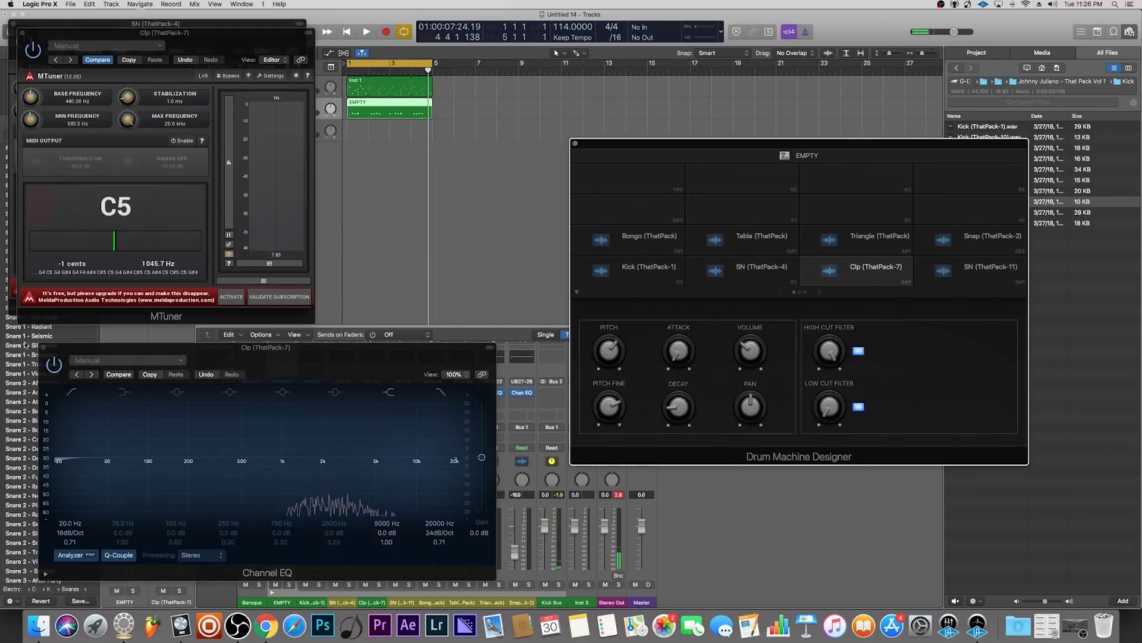
# Close the clap's MTuner, the SN (ThatPack-4) MTuner and the clap's Channel EQ
pyautogui.click(21, 32)
pyautogui.click(12, 24)
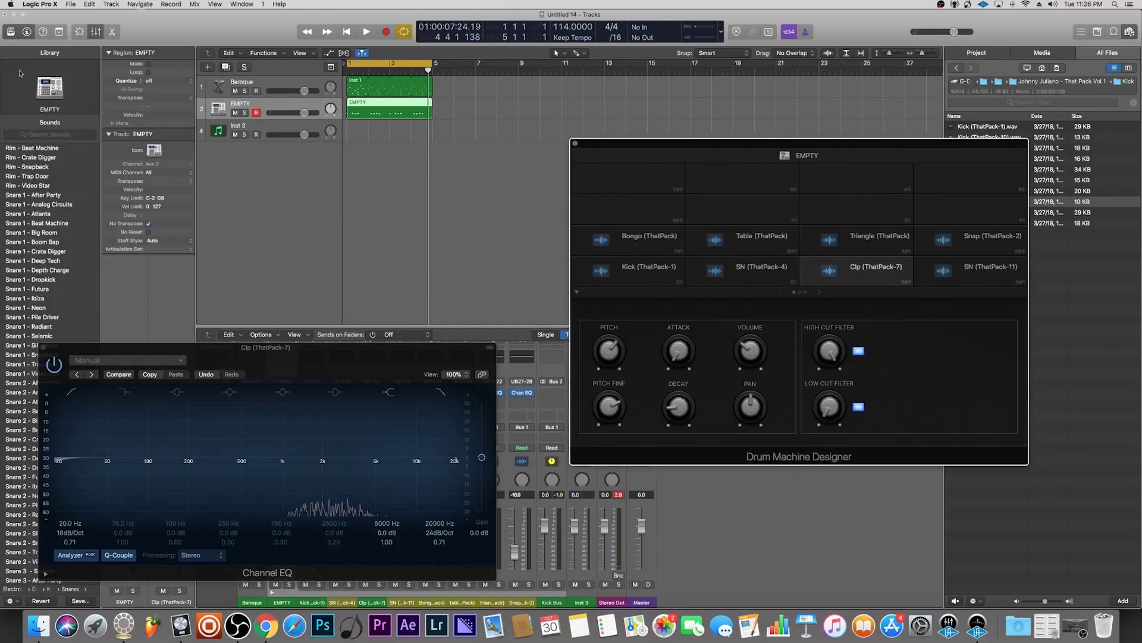
pyautogui.click(42, 348)
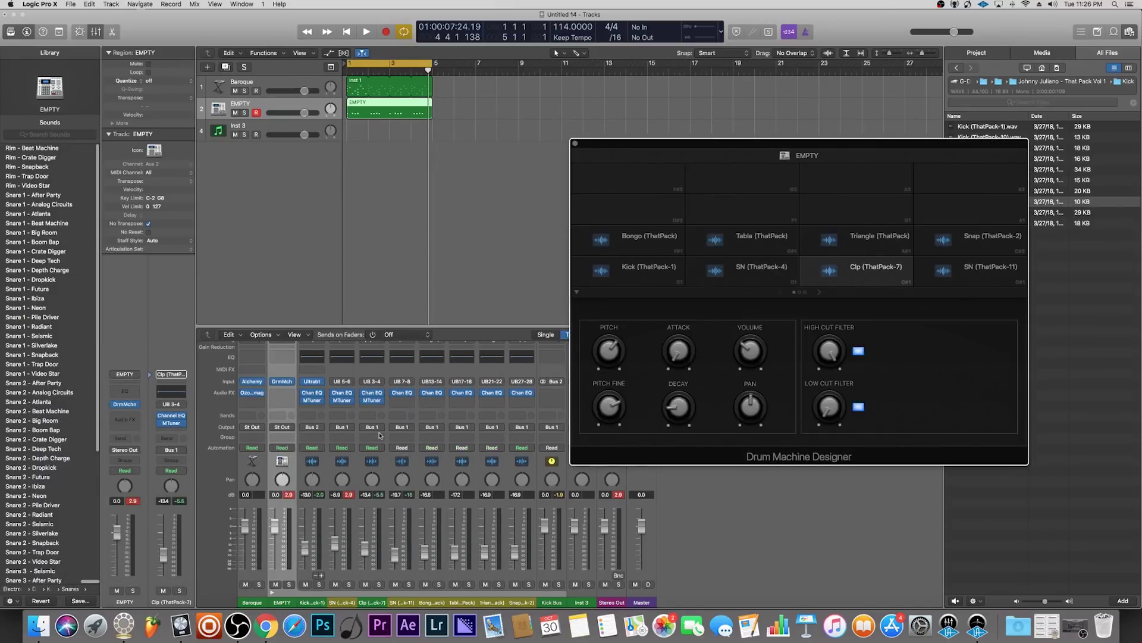
# Open MTuner on the SN (ThatPack-11) strip and play the pad, reading D5 at +29 cents
pyautogui.click(403, 403)
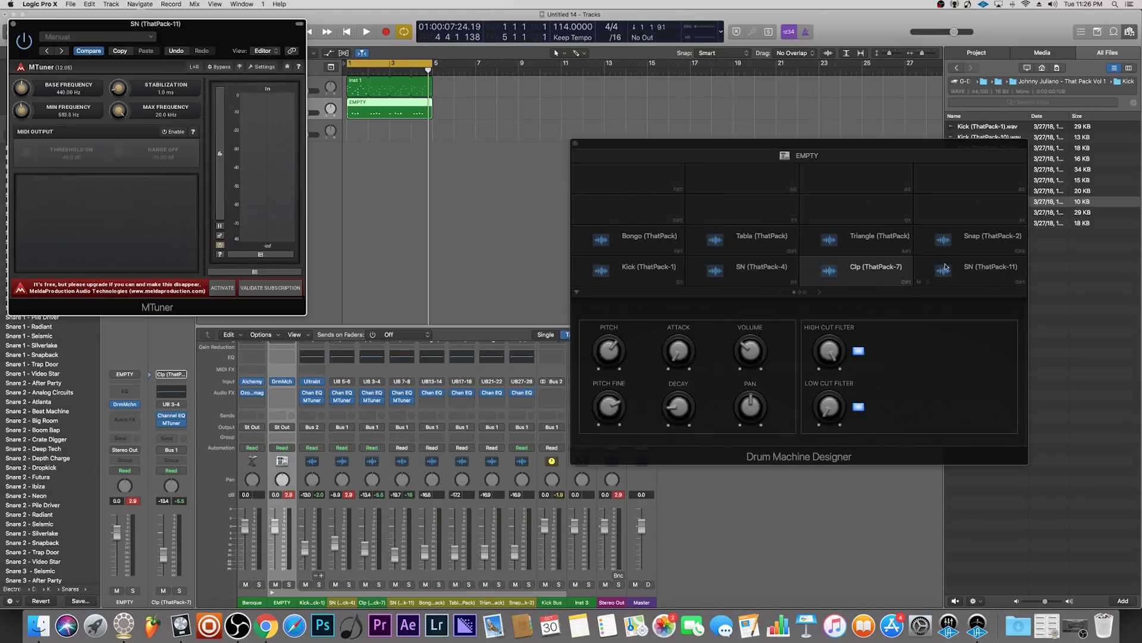
pyautogui.click(958, 276)
pyautogui.click(981, 277)
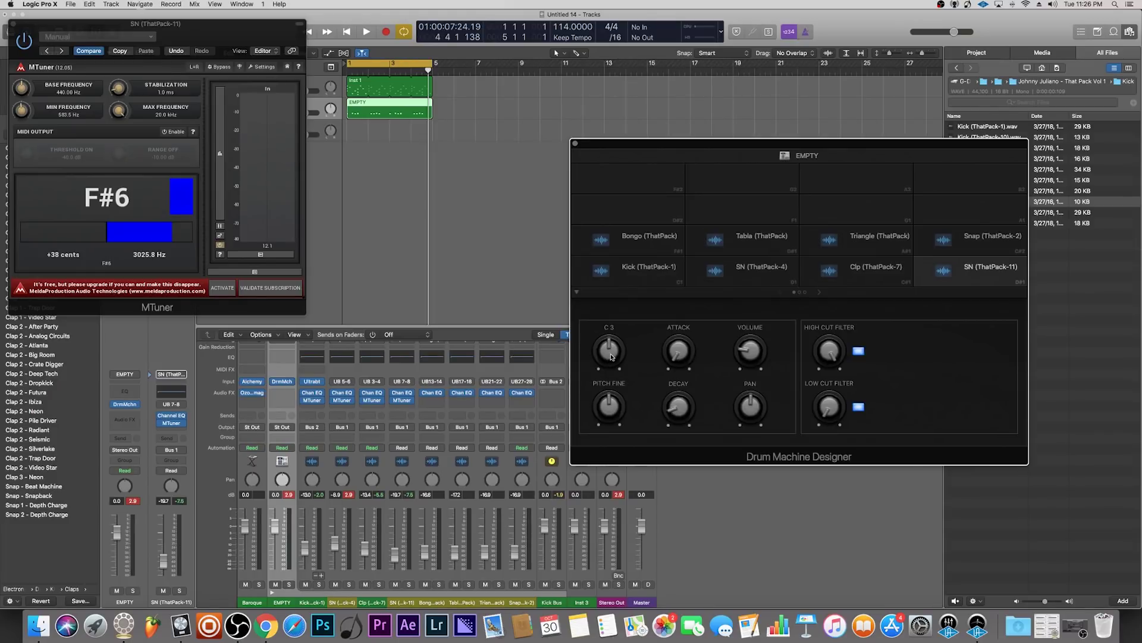
pyautogui.click(953, 276)
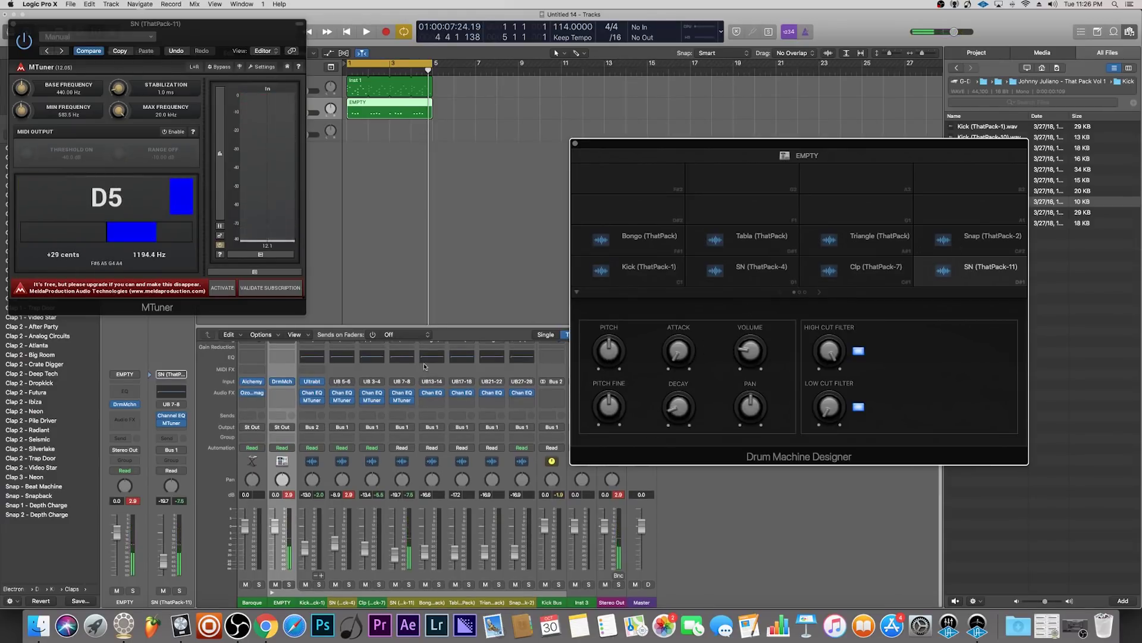
# Open the SN (ThatPack-11) Channel EQ with analyzer on; set MTuner's range to 199.2 Hz–8975 Hz
pyautogui.click(402, 393)
pyautogui.moveTo(282, 32); pyautogui.dragTo(293, 296)
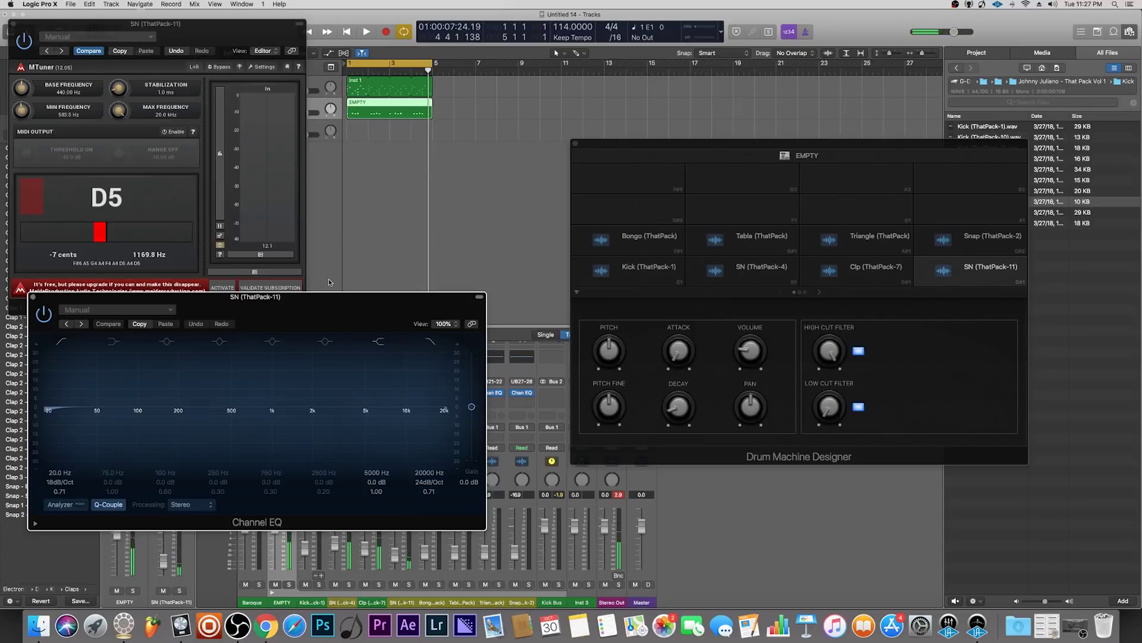
pyautogui.moveTo(313, 312); pyautogui.dragTo(329, 337)
pyautogui.click(69, 532)
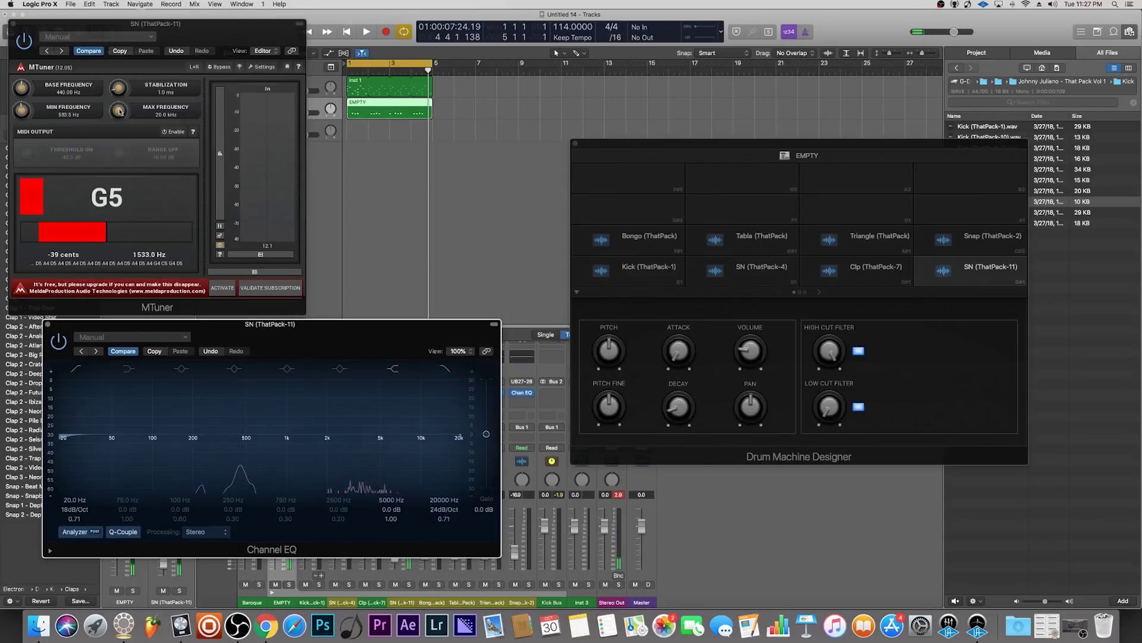
pyautogui.moveTo(119, 111); pyautogui.dragTo(119, 125)
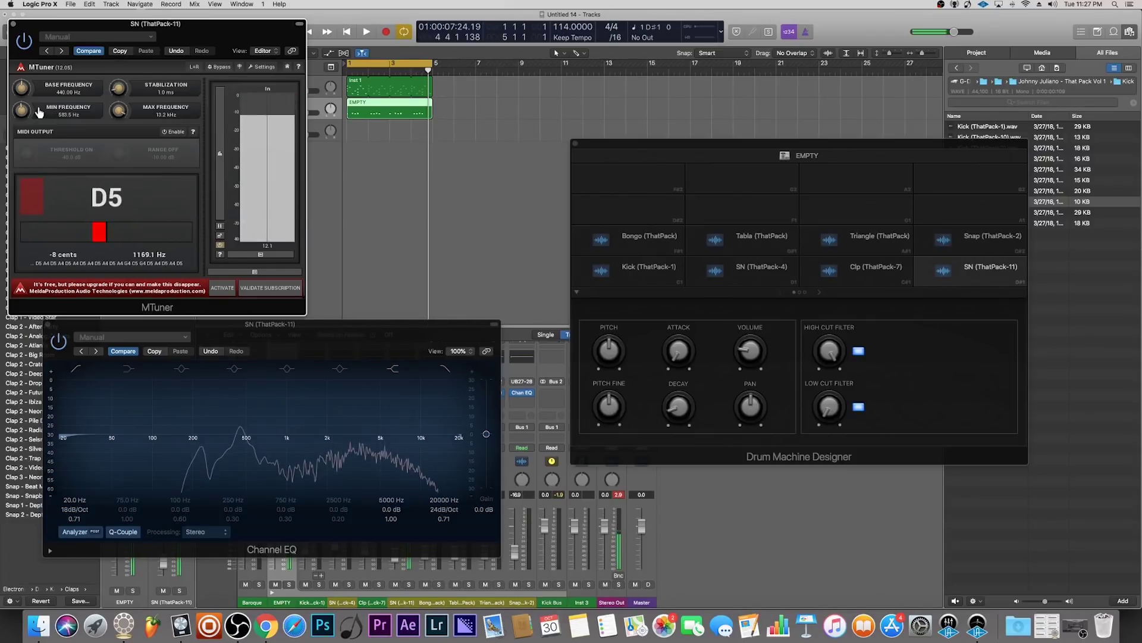
pyautogui.moveTo(22, 112); pyautogui.dragTo(22, 141)
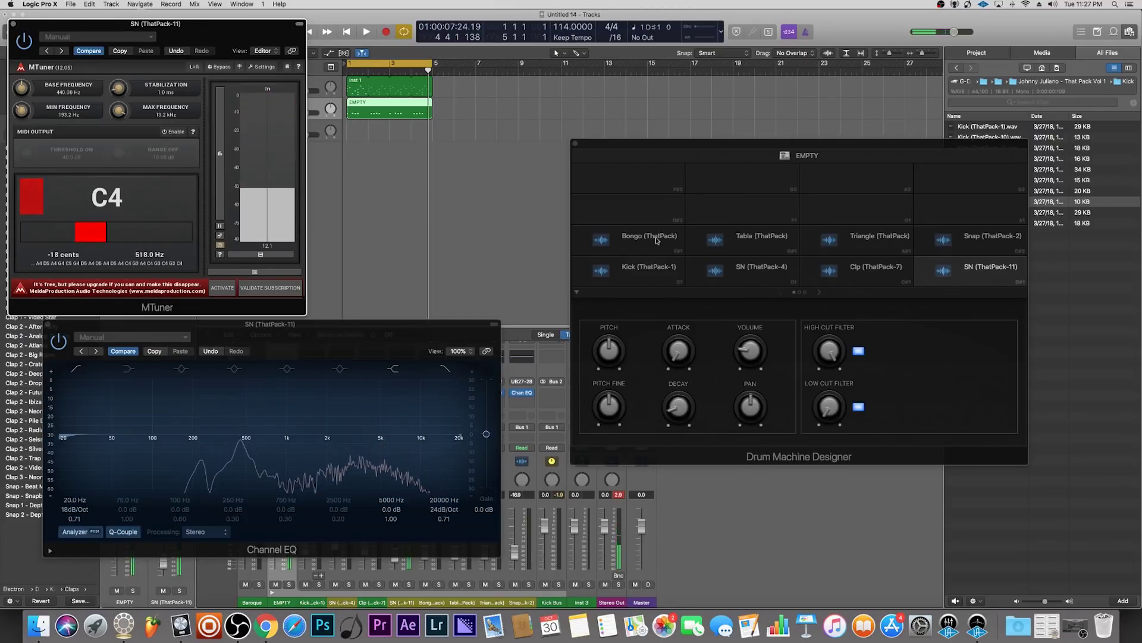
# Lower the SN (ThatPack-11) pad's pitch to G#2 so MTuner reads C4 at −29 cents
pyautogui.moveTo(871, 150); pyautogui.dragTo(626, 76)
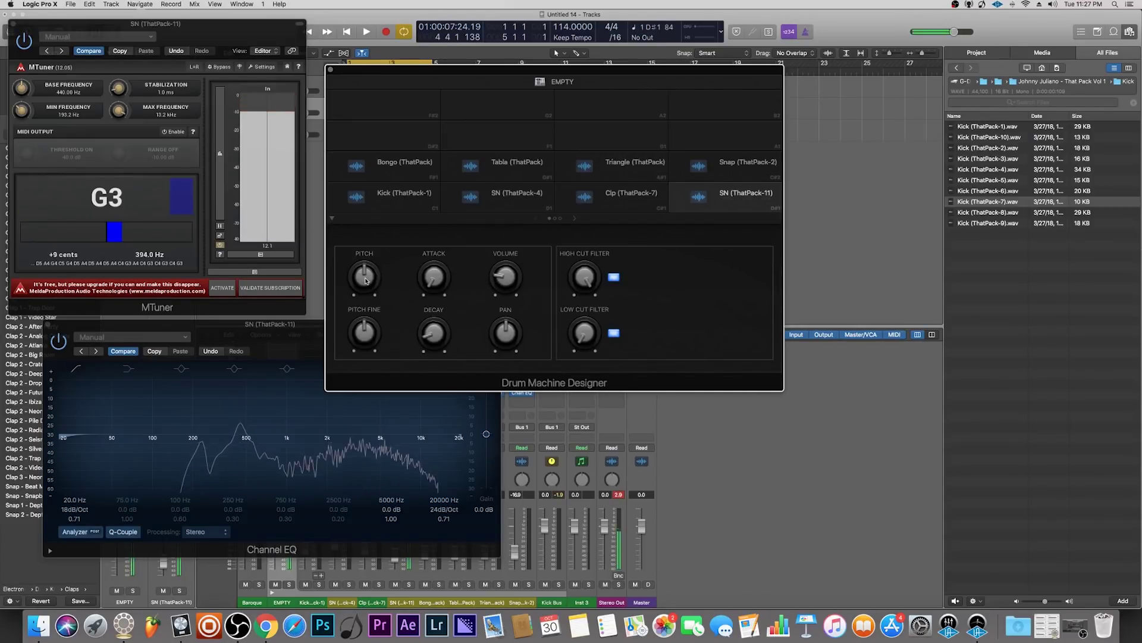
pyautogui.moveTo(366, 280); pyautogui.dragTo(366, 282)
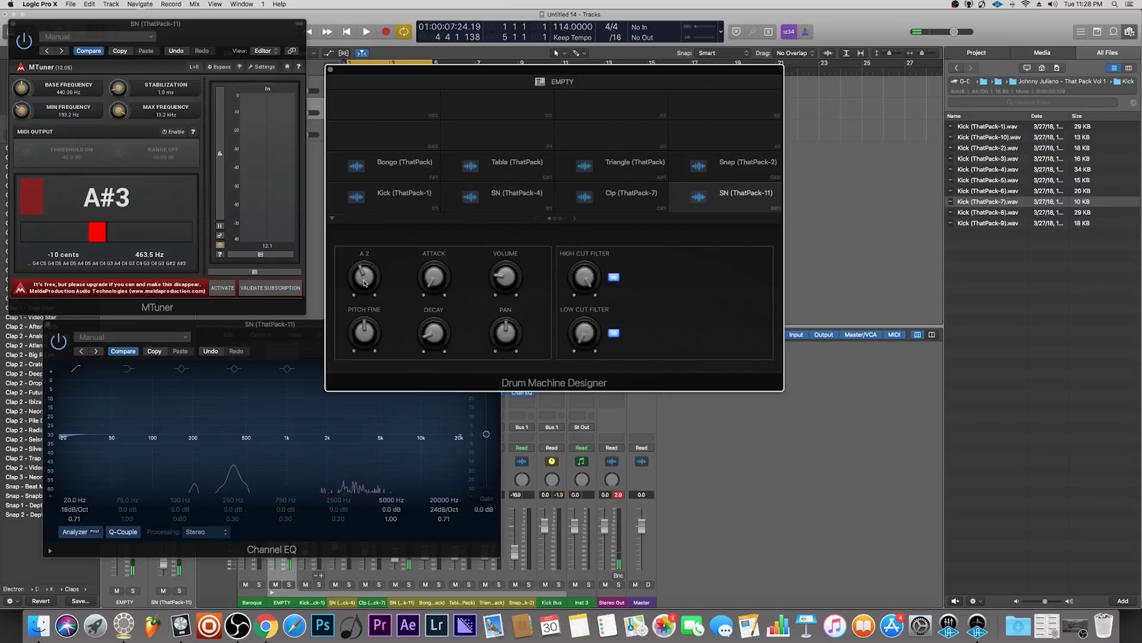
pyautogui.moveTo(365, 283); pyautogui.dragTo(364, 284)
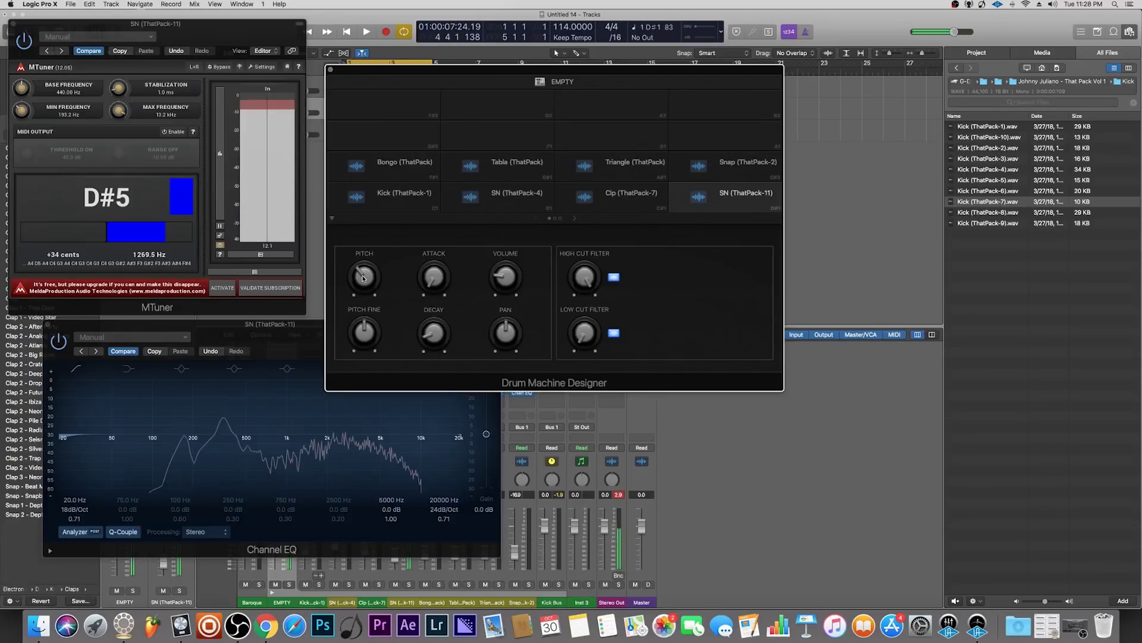
pyautogui.moveTo(363, 278); pyautogui.dragTo(363, 282)
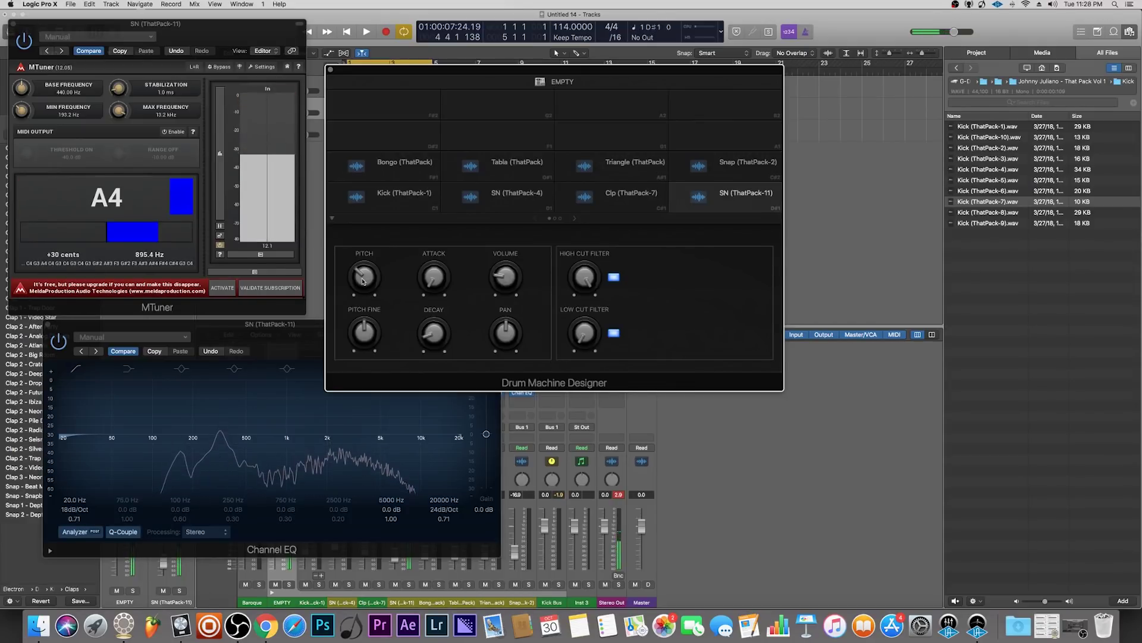
pyautogui.moveTo(363, 281); pyautogui.dragTo(362, 264)
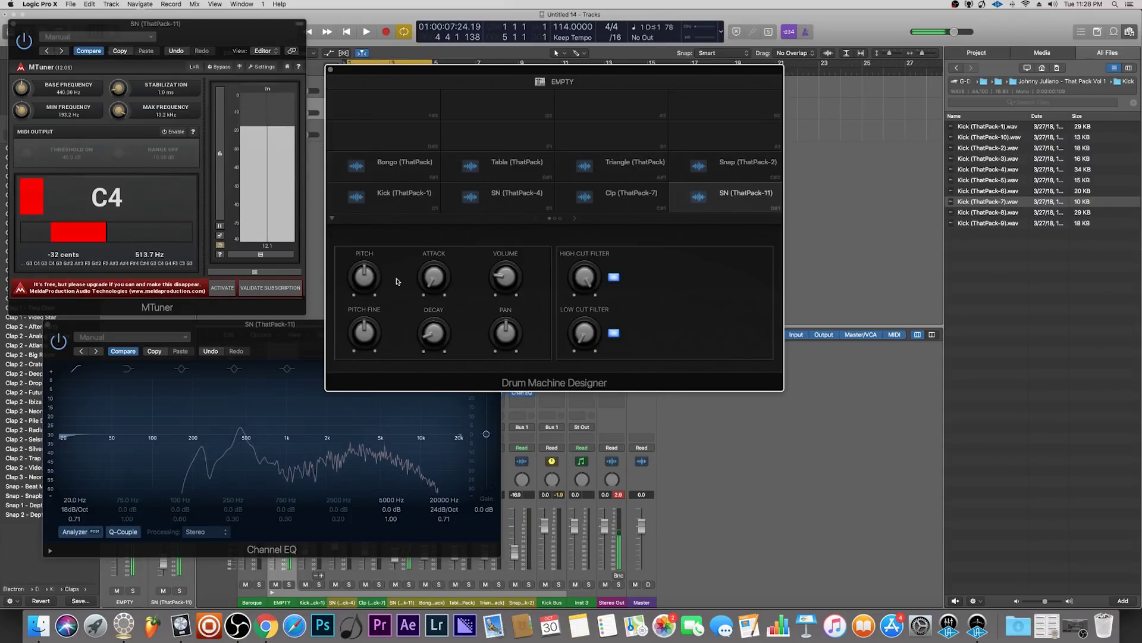
pyautogui.click(278, 345)
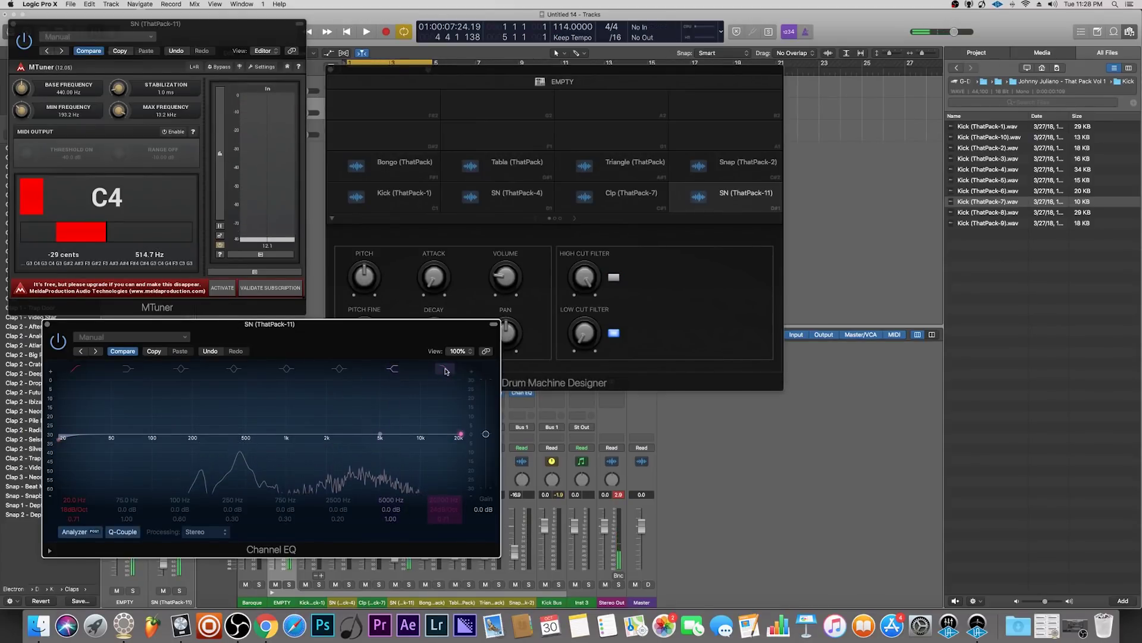
# Lower the snare EQ's high cut to about 800 Hz and raise its low cut to 220 Hz
pyautogui.moveTo(460, 445); pyautogui.dragTo(264, 445)
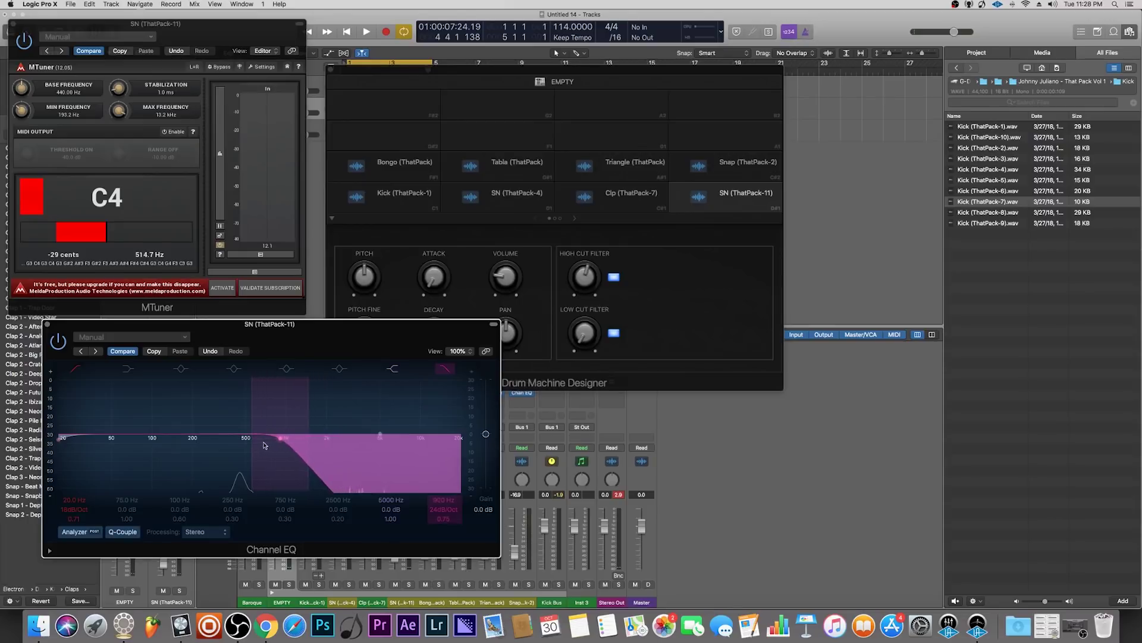
pyautogui.click(74, 368)
pyautogui.click(74, 370)
pyautogui.moveTo(61, 447); pyautogui.dragTo(206, 451)
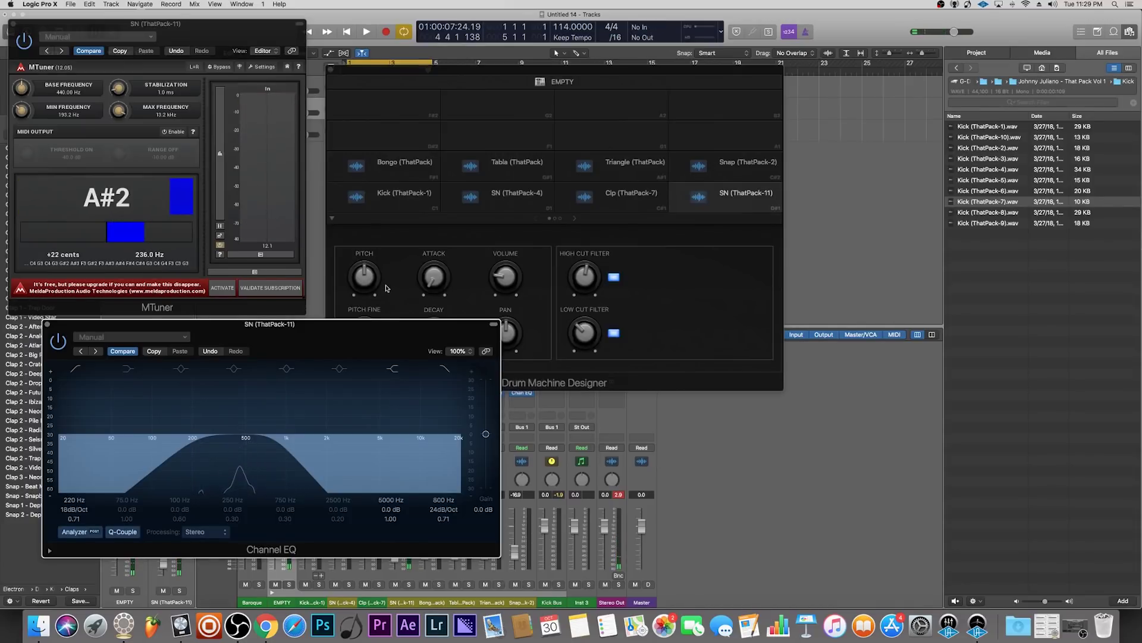
# Set the snare pad pitch to C#3 so MTuner reads C3, then reset EQ cuts to 27.5 Hz and 15600 Hz
pyautogui.moveTo(367, 283); pyautogui.dragTo(365, 280)
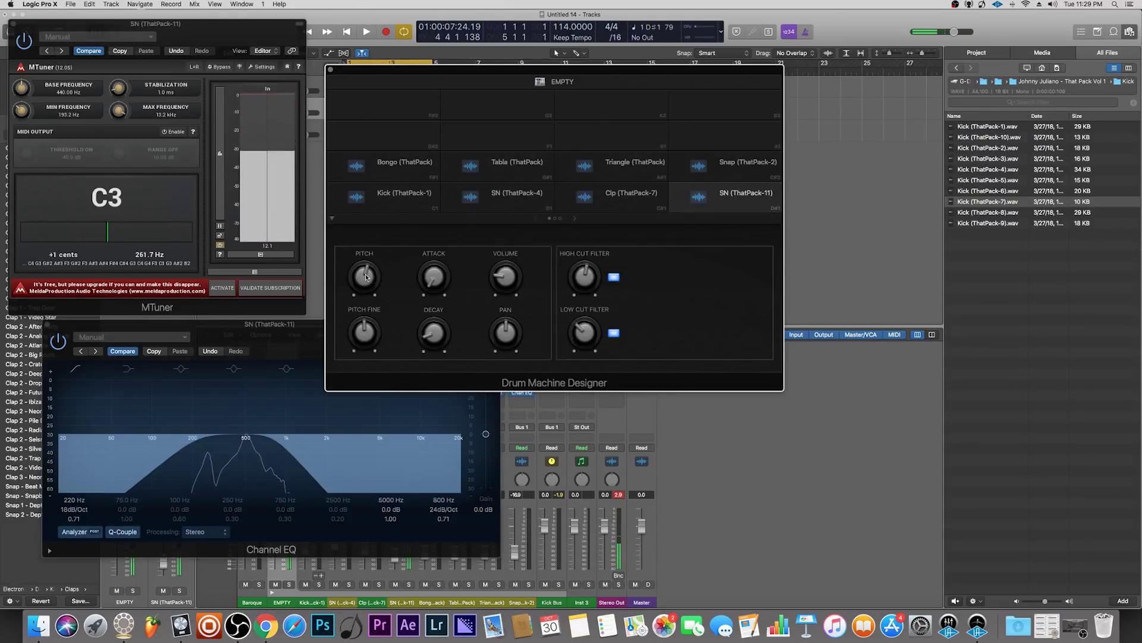
pyautogui.moveTo(275, 440); pyautogui.dragTo(447, 439)
pyautogui.moveTo(200, 445); pyautogui.dragTo(69, 449)
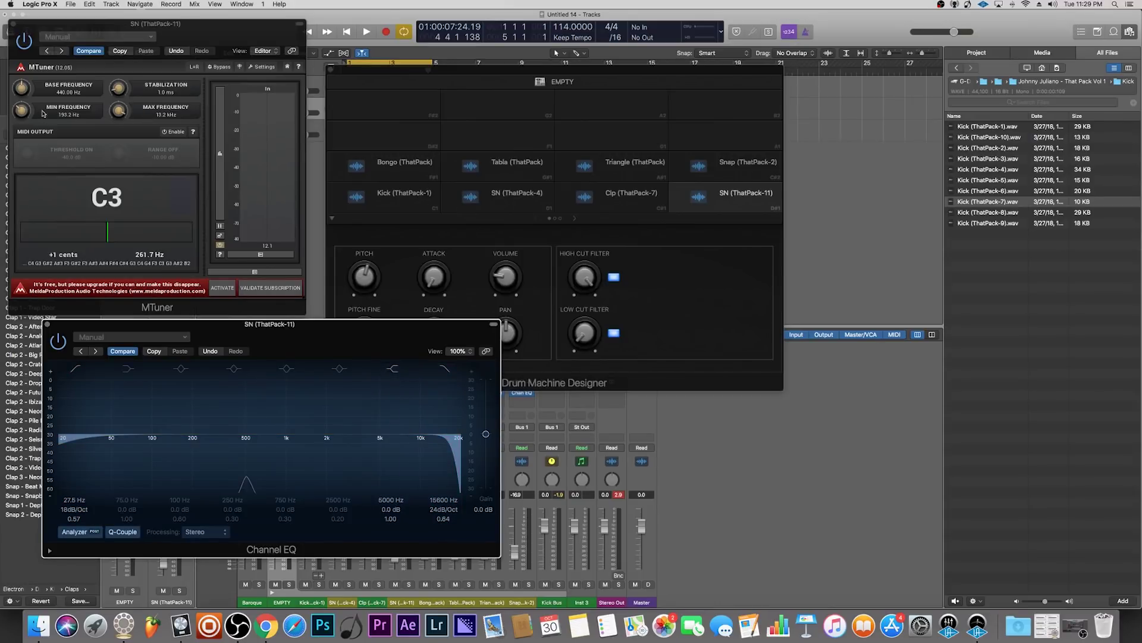
# Bypass and re-enable the snare Channel EQ, then narrow it to 355–710 Hz
pyautogui.doubleClick(22, 110)
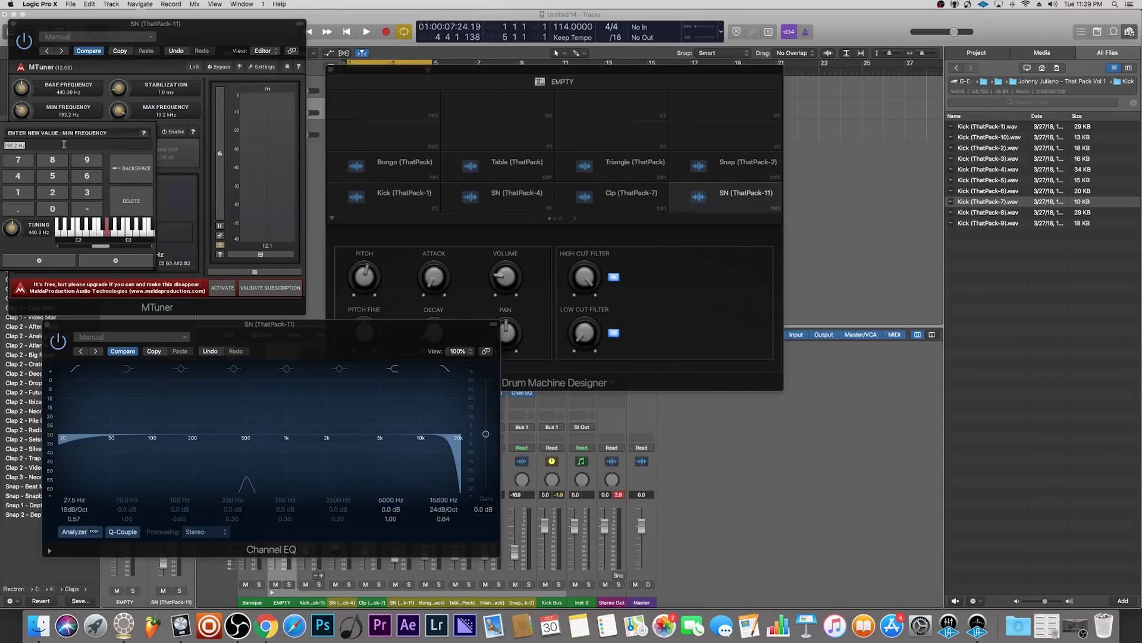
pyautogui.click(41, 260)
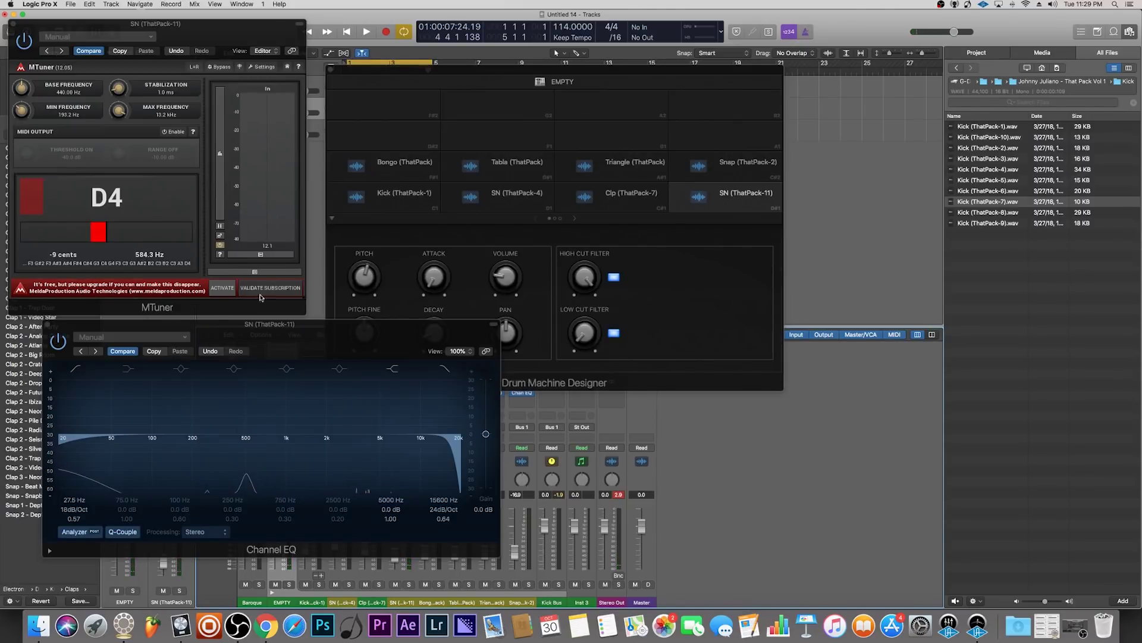
pyautogui.click(57, 343)
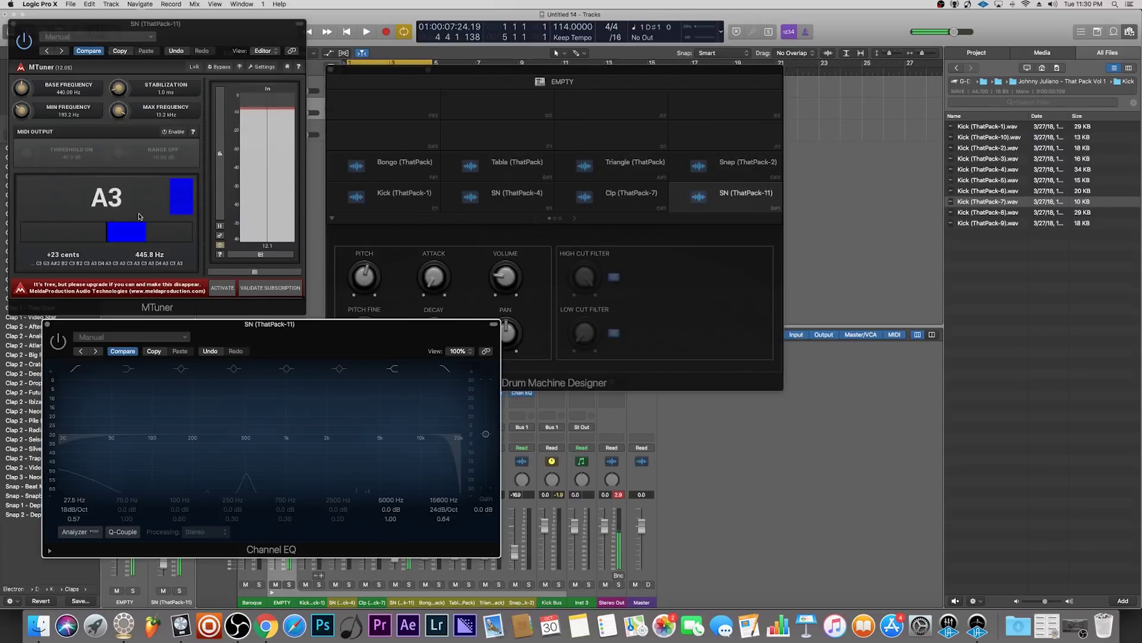
pyautogui.click(58, 345)
pyautogui.moveTo(77, 450); pyautogui.dragTo(232, 449)
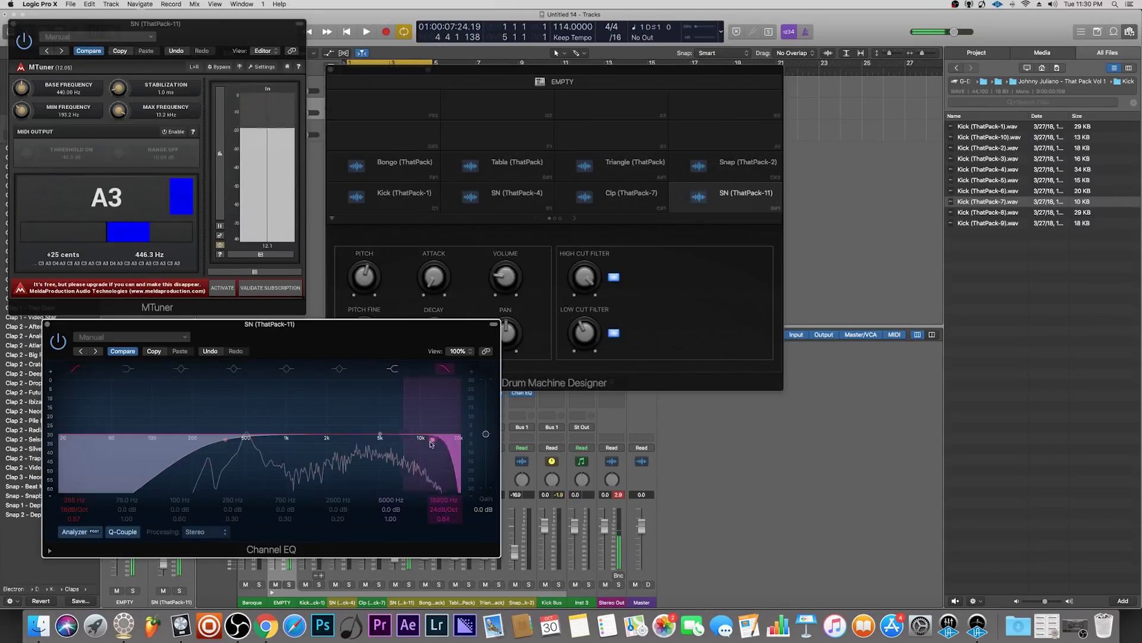
pyautogui.moveTo(445, 438); pyautogui.dragTo(252, 440)
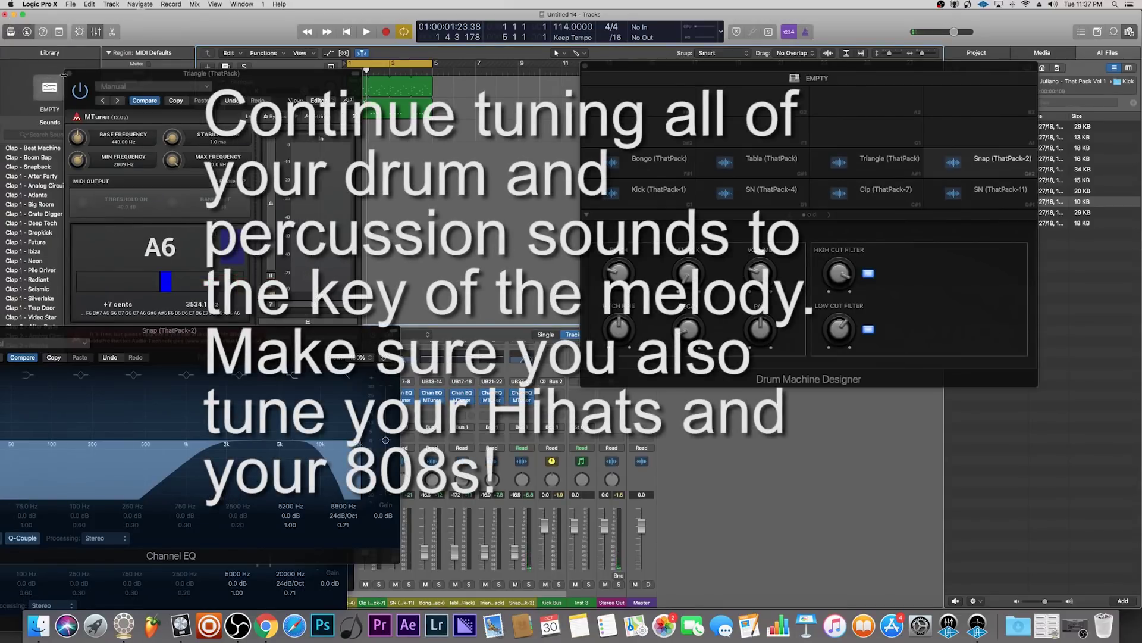
# Close MTuner and the Snap, Triangle and Tabla EQ windows, then play the project from the start
pyautogui.click(64, 74)
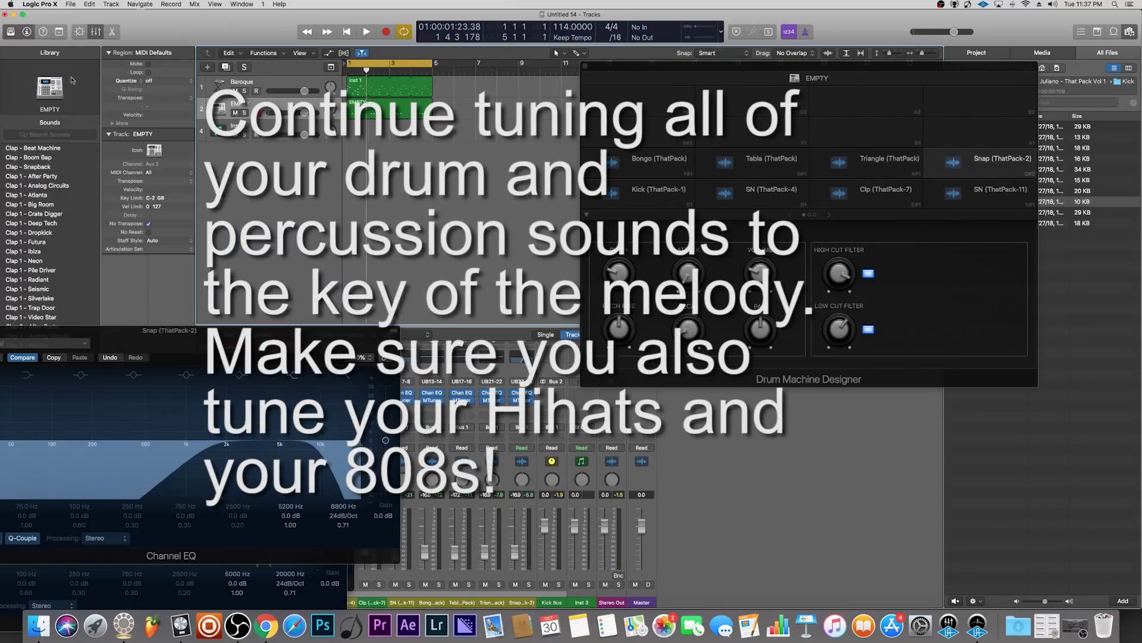
pyautogui.moveTo(194, 331); pyautogui.dragTo(517, 322)
pyautogui.click(288, 331)
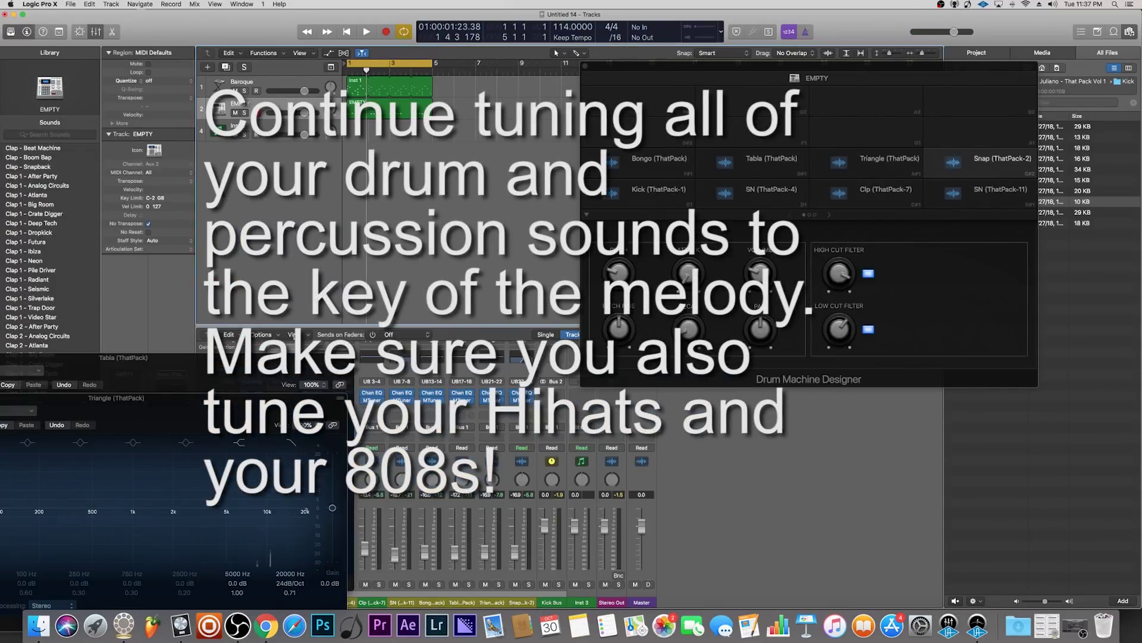
pyautogui.moveTo(179, 420); pyautogui.dragTo(566, 363)
pyautogui.click(286, 343)
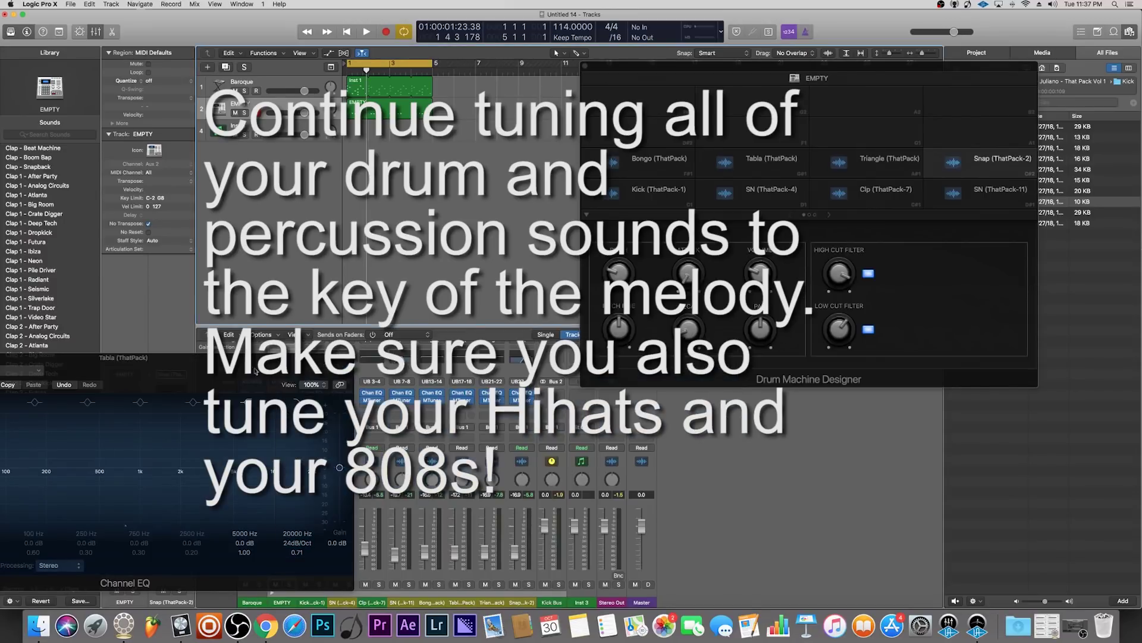
pyautogui.moveTo(162, 389); pyautogui.dragTo(526, 375)
pyautogui.click(265, 344)
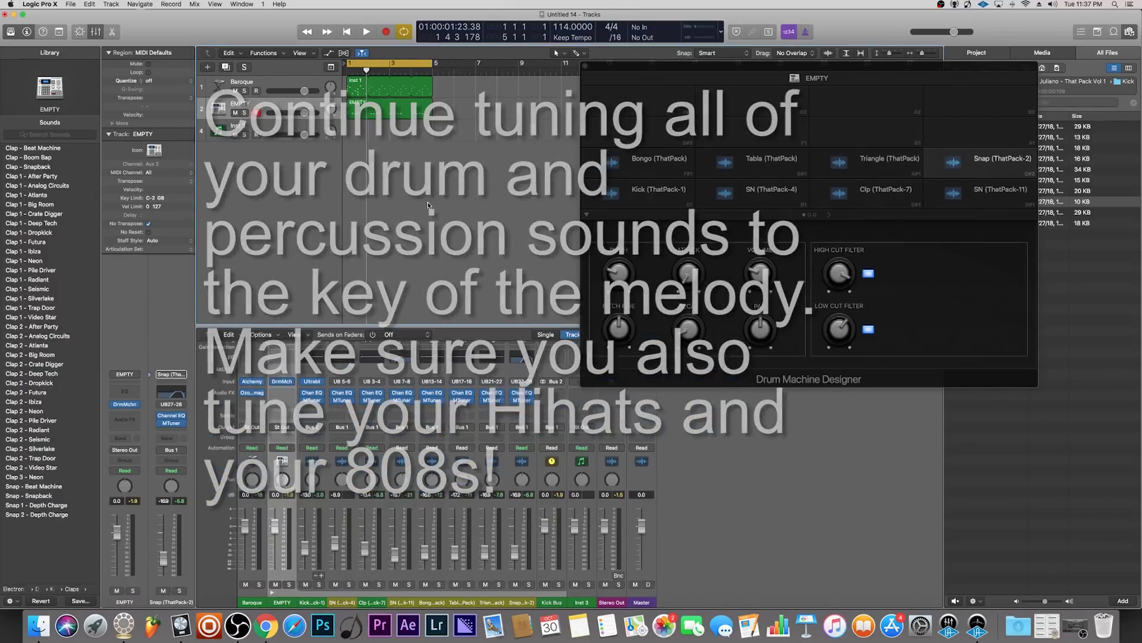
pyautogui.press('space')
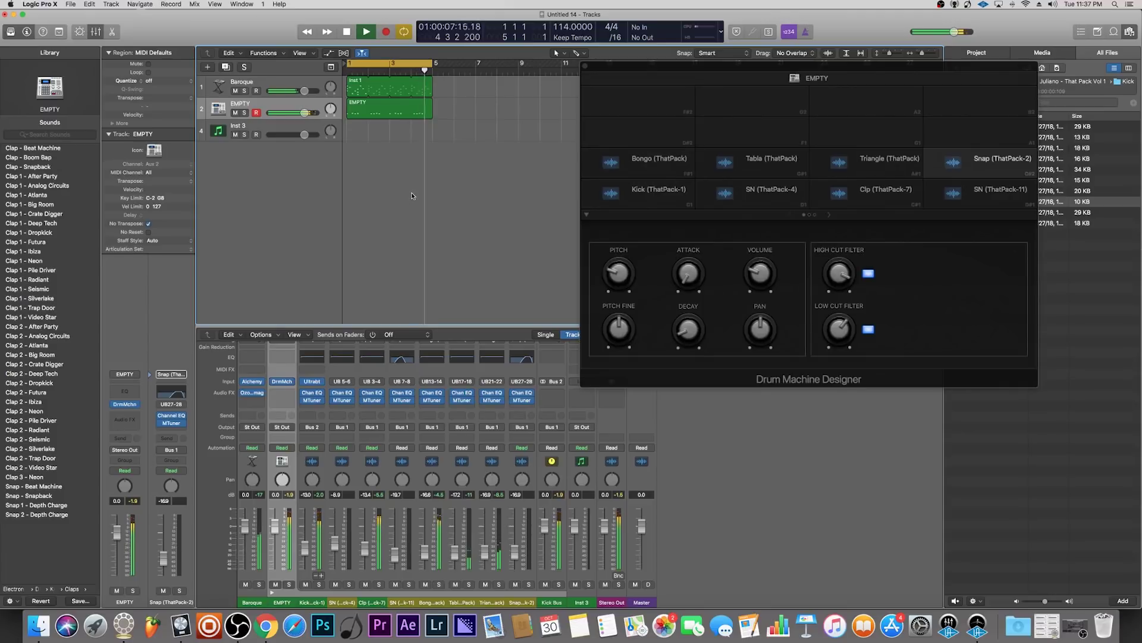
# Stop the project's playback with Space
pyautogui.press('space')
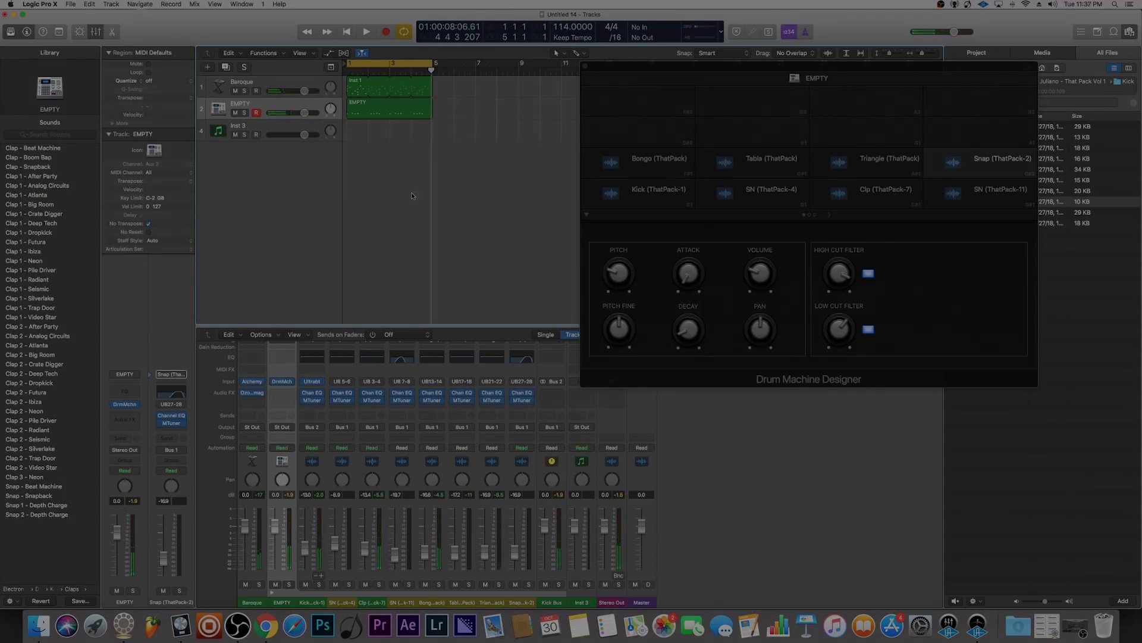